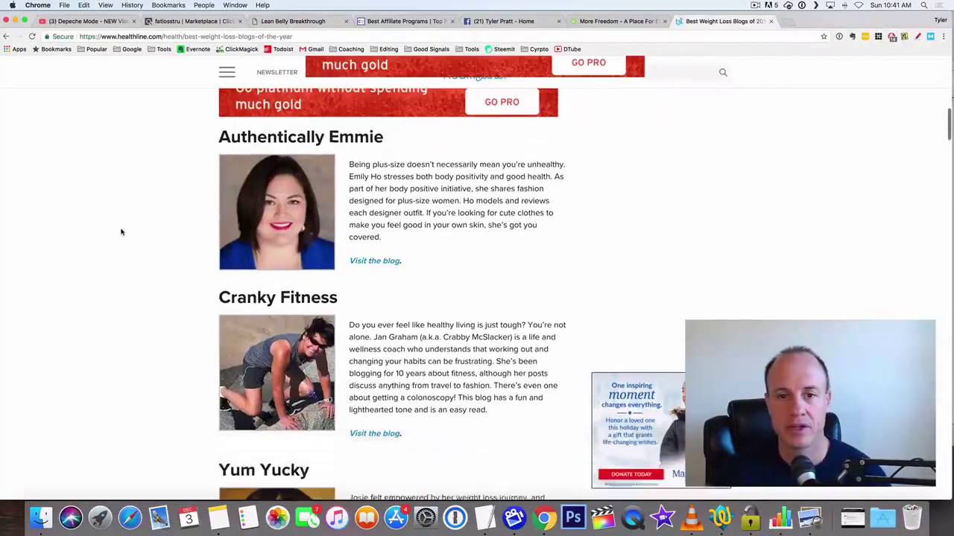
- Open the Cranky Fitness blog's "Live Longer, Stay Sharper" post, review its comments down to the comment form, and close it
{"action": "left_click", "coordinate": [372, 357]}
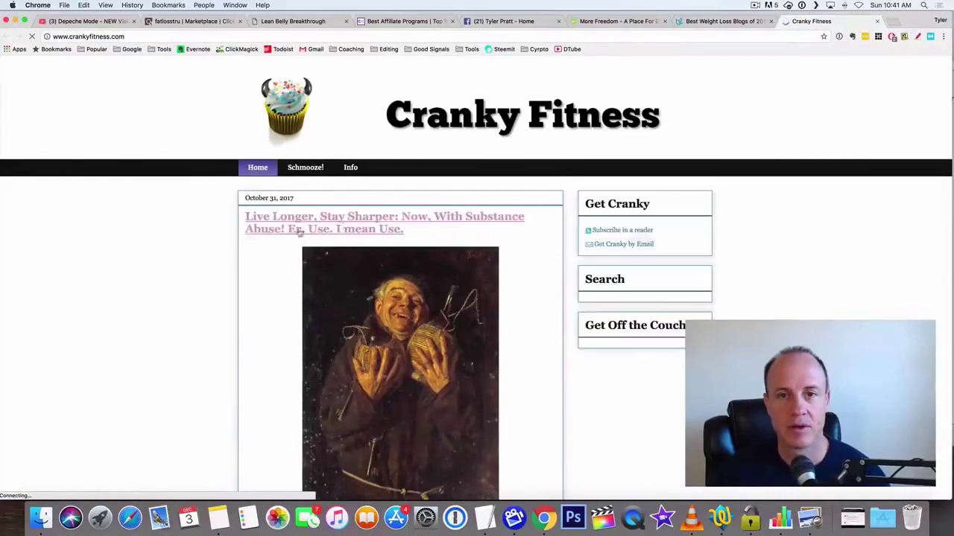
{"action": "left_click", "coordinate": [341, 227]}
{"action": "scroll", "coordinate": [191, 320], "scroll_direction": "down", "scroll_amount": 20}
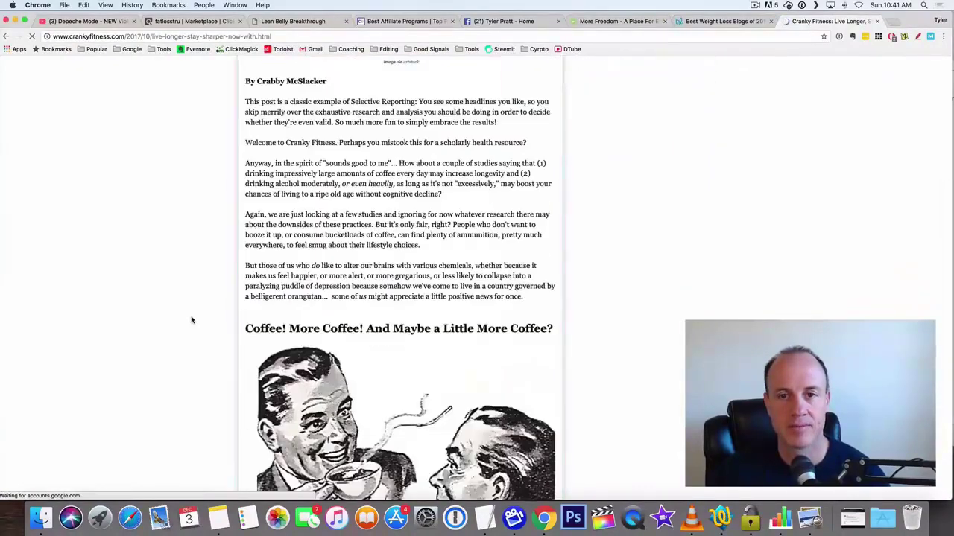
{"action": "scroll", "coordinate": [191, 319], "scroll_direction": "down", "scroll_amount": 4}
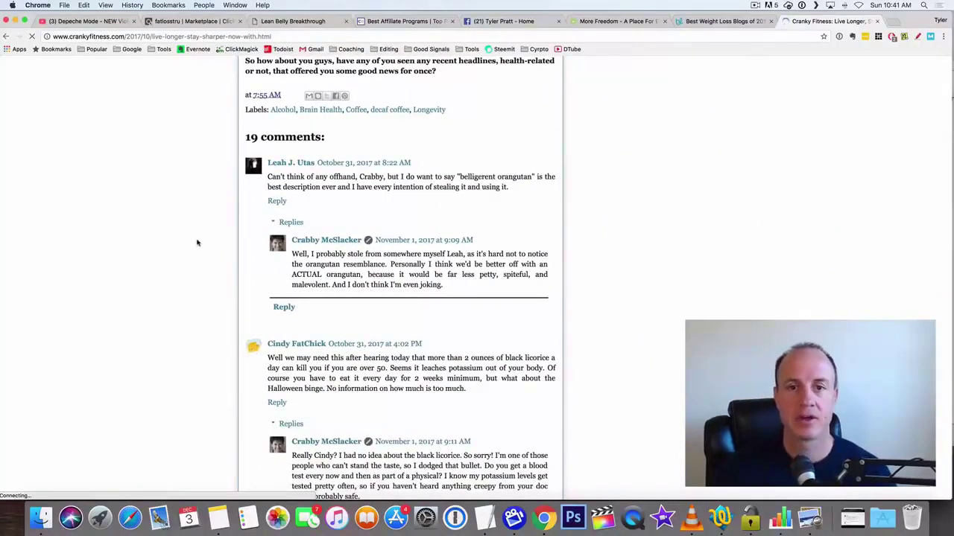
{"action": "scroll", "coordinate": [215, 252], "scroll_direction": "down", "scroll_amount": 20}
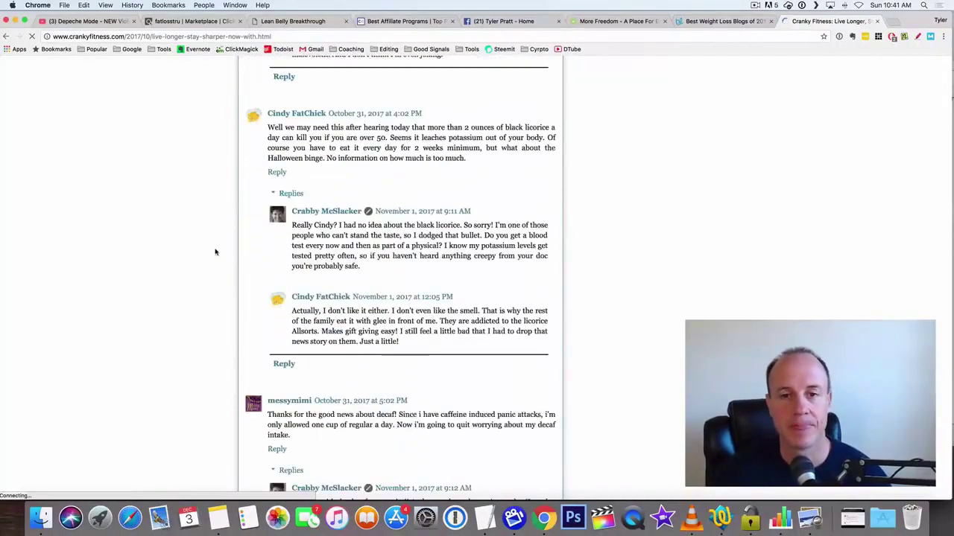
{"action": "scroll", "coordinate": [216, 252], "scroll_direction": "down", "scroll_amount": 20}
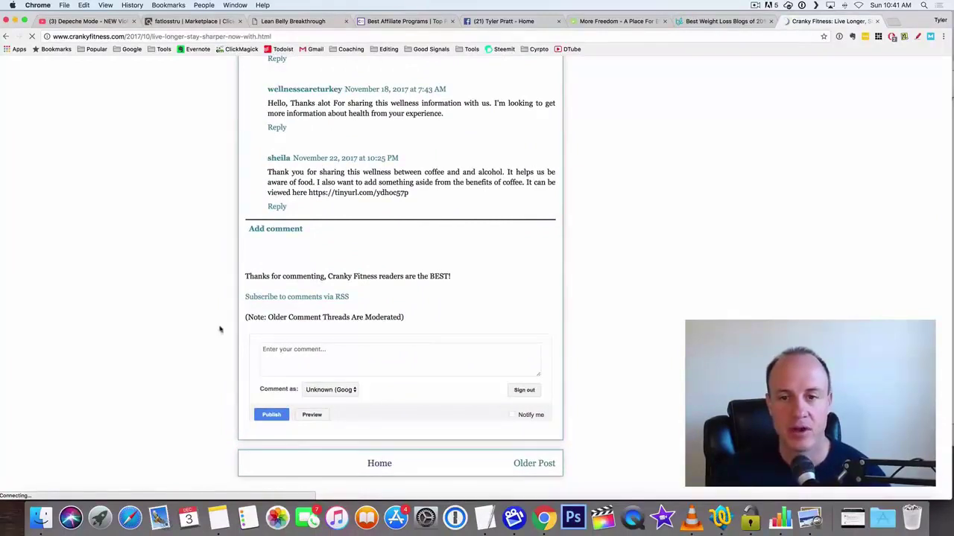
{"action": "left_click", "coordinate": [877, 22]}
- Open the Andie Mitchell blog from the weight loss blog list and open its "Better Vegetable Platter" post
{"action": "scroll", "coordinate": [93, 179], "scroll_direction": "up", "scroll_amount": 5}
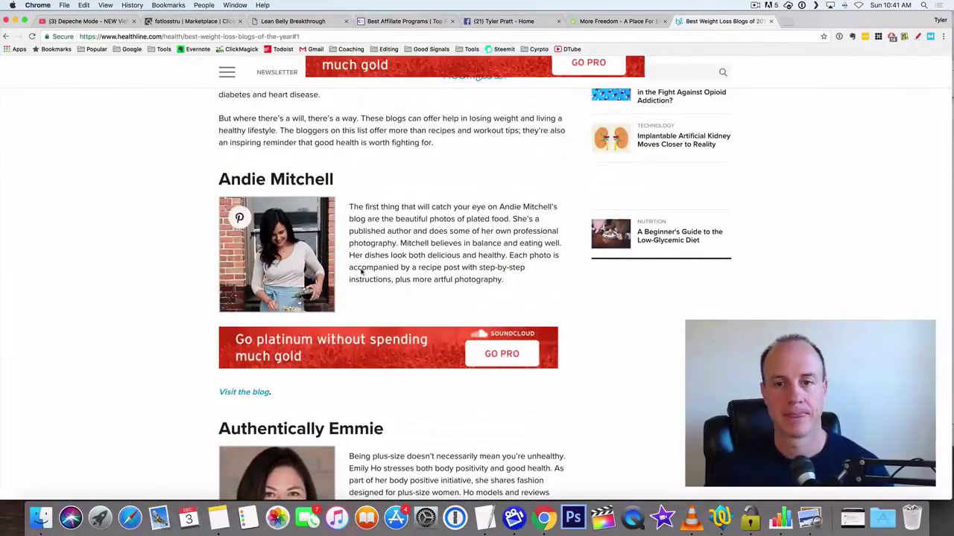
{"action": "scroll", "coordinate": [425, 265], "scroll_direction": "up", "scroll_amount": 1}
{"action": "scroll", "coordinate": [424, 265], "scroll_direction": "up", "scroll_amount": 5}
{"action": "scroll", "coordinate": [164, 260], "scroll_direction": "down", "scroll_amount": 5}
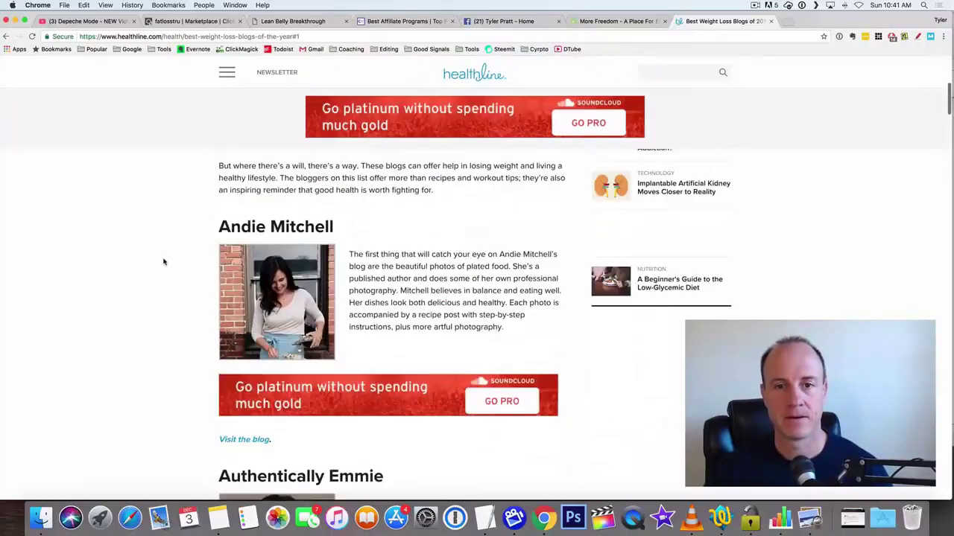
{"action": "left_click", "coordinate": [245, 384]}
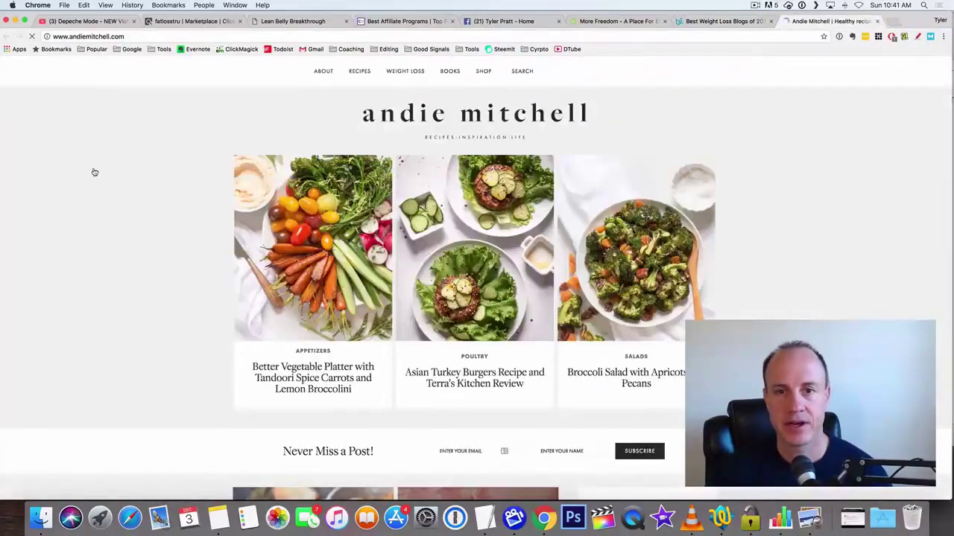
{"action": "left_click", "coordinate": [319, 250]}
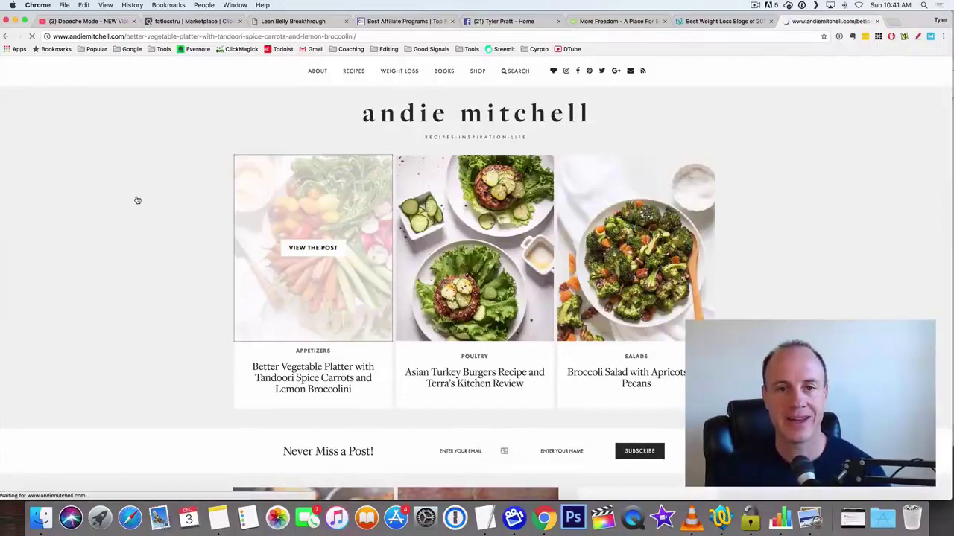
- Examine the vegetable platter post and its reader comments down to the Leave a Reply form
{"action": "scroll", "coordinate": [166, 217], "scroll_direction": "down", "scroll_amount": 5}
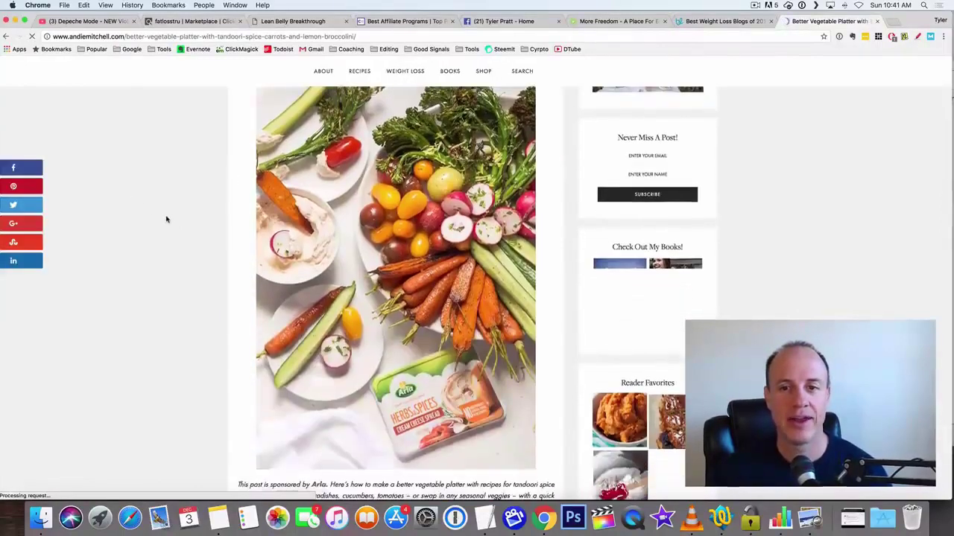
{"action": "scroll", "coordinate": [173, 220], "scroll_direction": "down", "scroll_amount": 15}
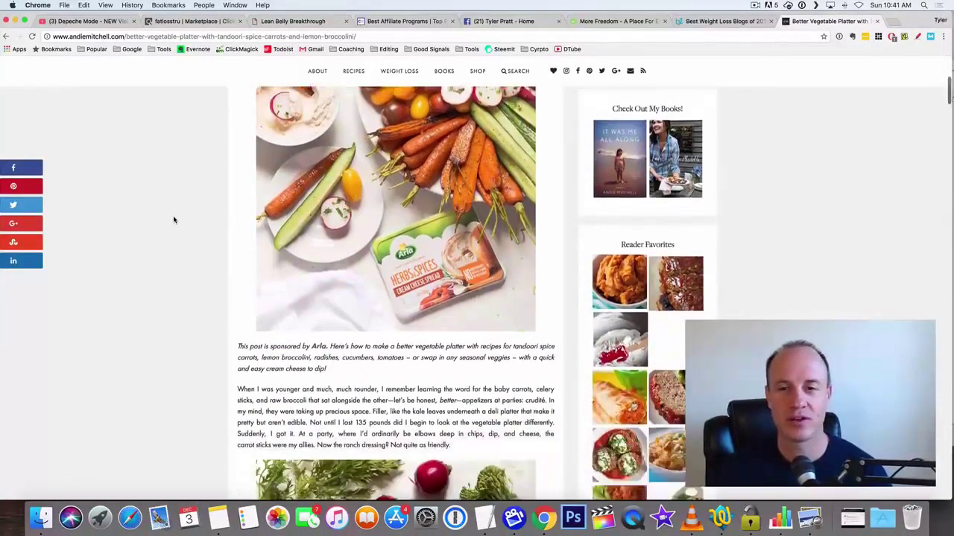
{"action": "scroll", "coordinate": [213, 214], "scroll_direction": "down", "scroll_amount": 20}
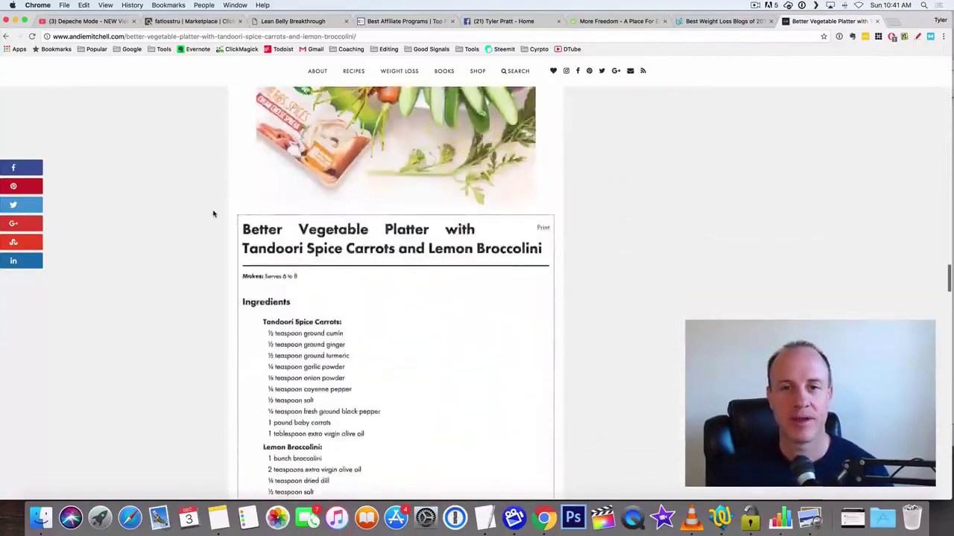
{"action": "scroll", "coordinate": [214, 214], "scroll_direction": "down", "scroll_amount": 3}
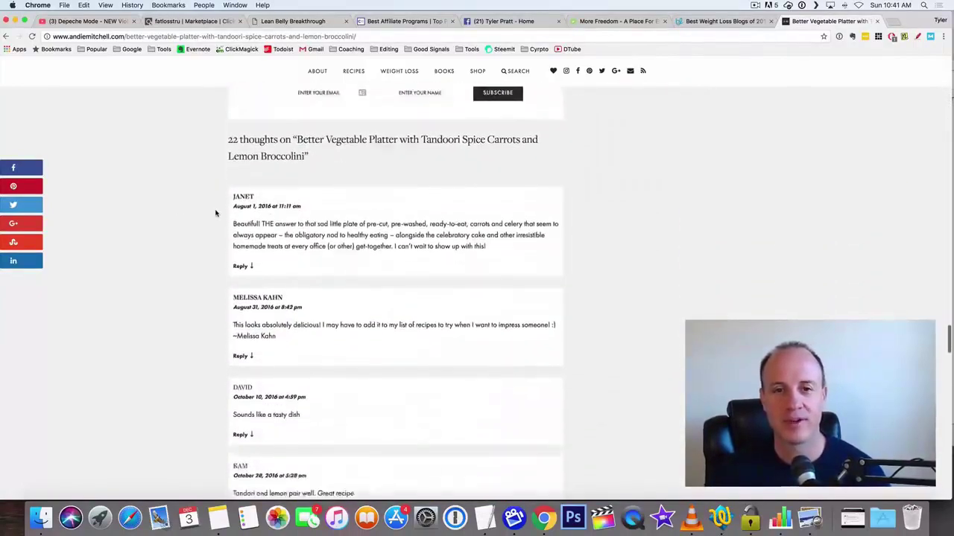
{"action": "scroll", "coordinate": [209, 209], "scroll_direction": "up", "scroll_amount": 2}
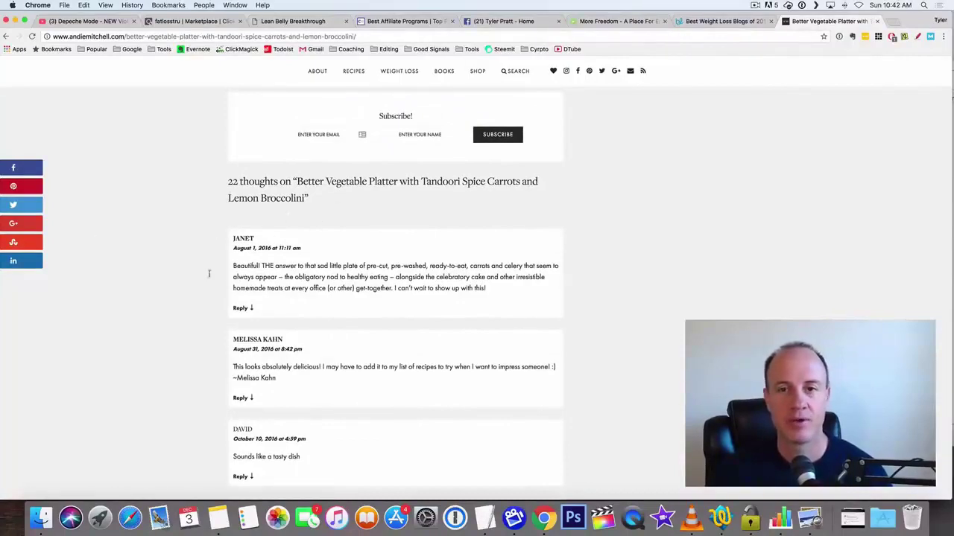
{"action": "scroll", "coordinate": [207, 291], "scroll_direction": "down", "scroll_amount": 15}
{"action": "scroll", "coordinate": [206, 292], "scroll_direction": "down", "scroll_amount": 15}
{"action": "scroll", "coordinate": [206, 291], "scroll_direction": "up", "scroll_amount": 10}
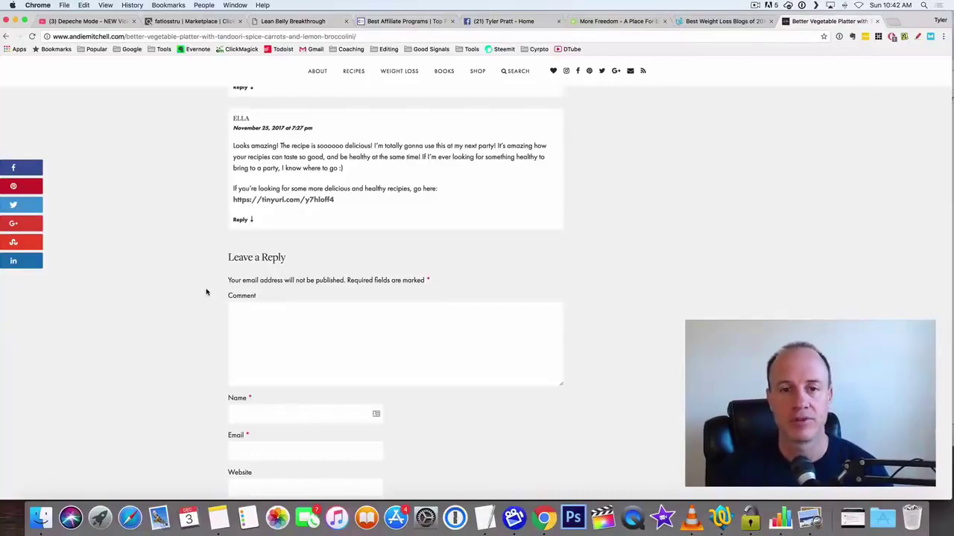
{"action": "scroll", "coordinate": [224, 287], "scroll_direction": "down", "scroll_amount": 2}
- Review the recipe post again from its title through the comments, and return to the empty comment field
{"action": "left_click", "coordinate": [263, 268]}
{"action": "scroll", "coordinate": [194, 268], "scroll_direction": "up", "scroll_amount": 20}
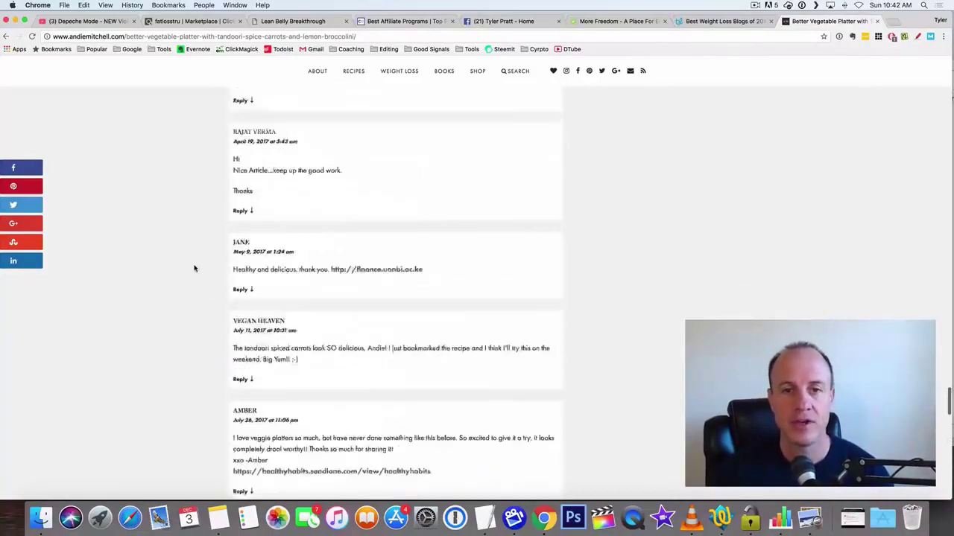
{"action": "scroll", "coordinate": [194, 268], "scroll_direction": "up", "scroll_amount": 20}
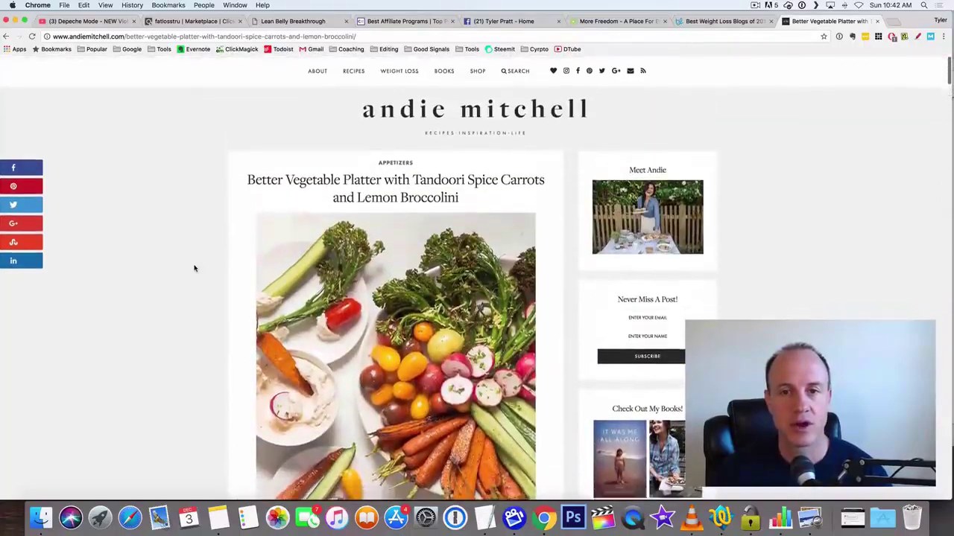
{"action": "scroll", "coordinate": [192, 270], "scroll_direction": "down", "scroll_amount": 15}
{"action": "scroll", "coordinate": [189, 273], "scroll_direction": "down", "scroll_amount": 20}
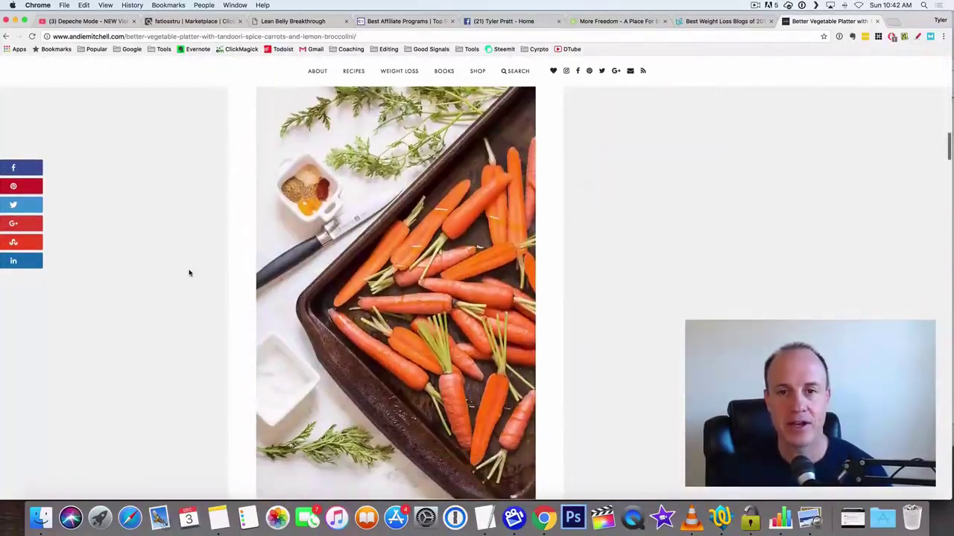
{"action": "scroll", "coordinate": [189, 274], "scroll_direction": "down", "scroll_amount": 20}
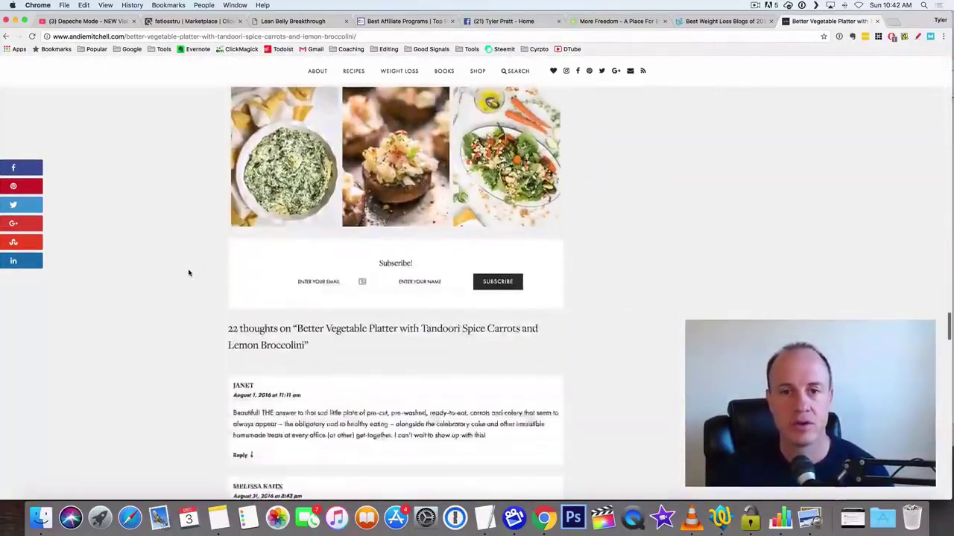
{"action": "scroll", "coordinate": [189, 273], "scroll_direction": "up", "scroll_amount": 5}
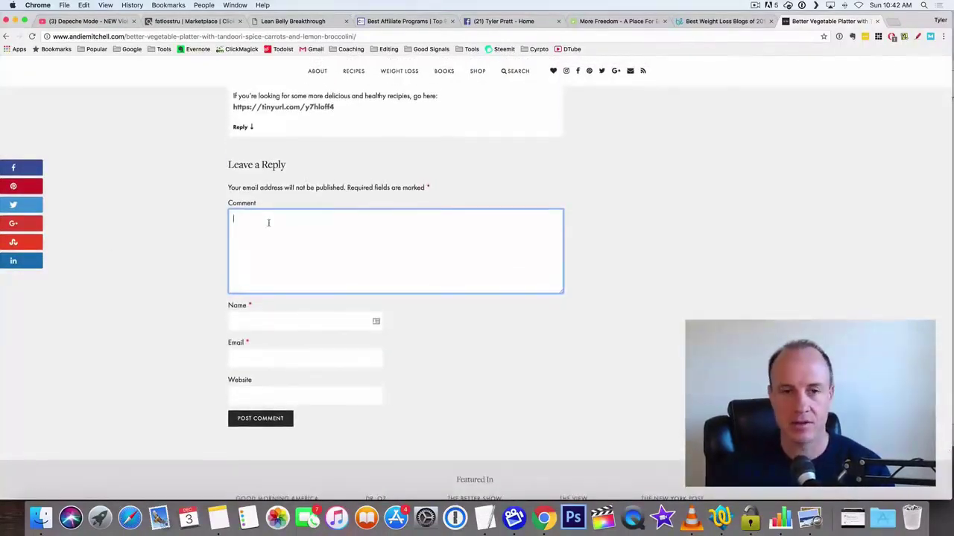
{"action": "type", "text": "I"}
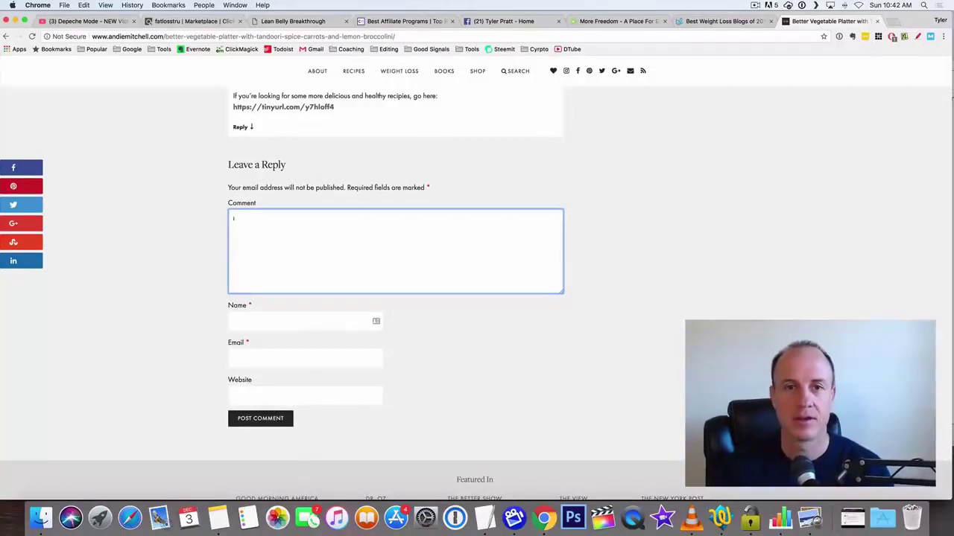
{"action": "scroll", "coordinate": [191, 186], "scroll_direction": "left", "scroll_amount": 5}
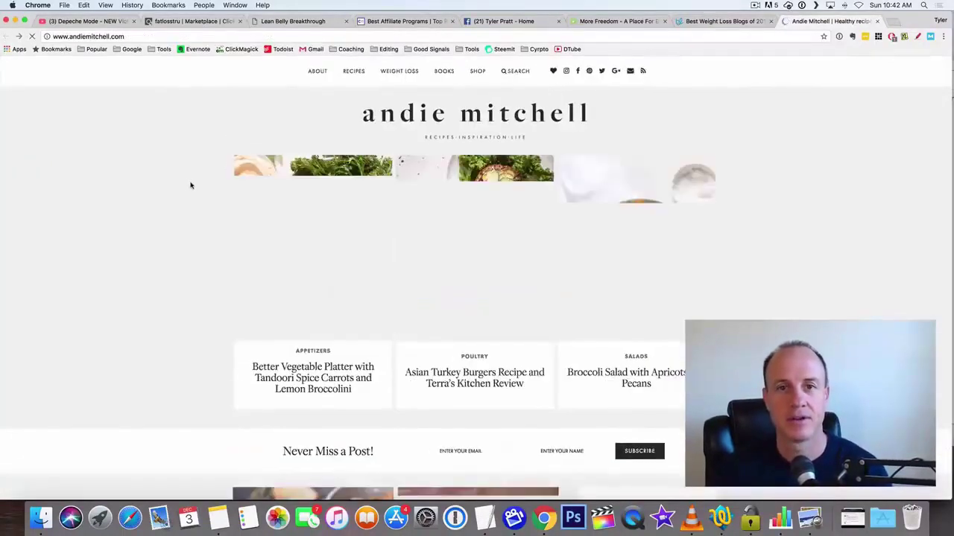
{"action": "scroll", "coordinate": [197, 239], "scroll_direction": "right", "scroll_amount": 5}
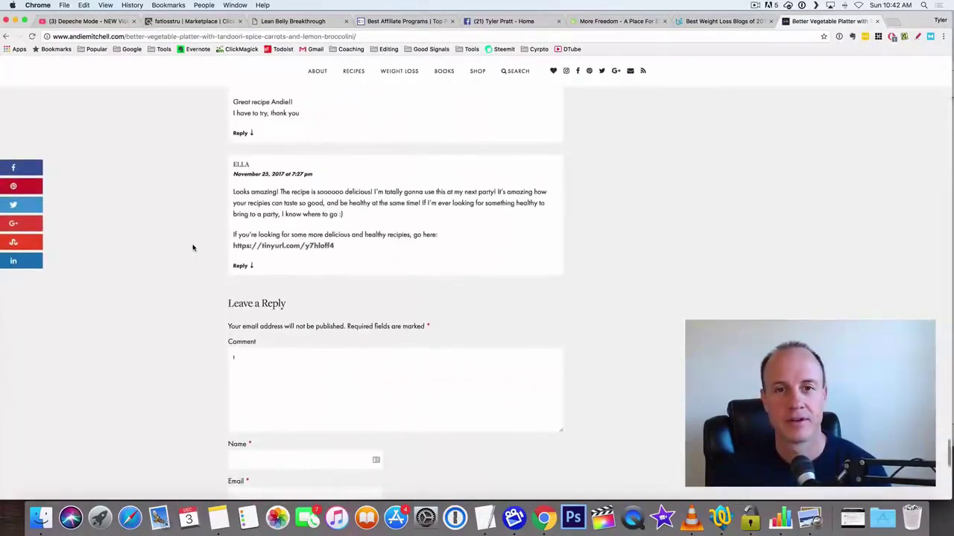
{"action": "scroll", "coordinate": [193, 247], "scroll_direction": "down", "scroll_amount": 1}
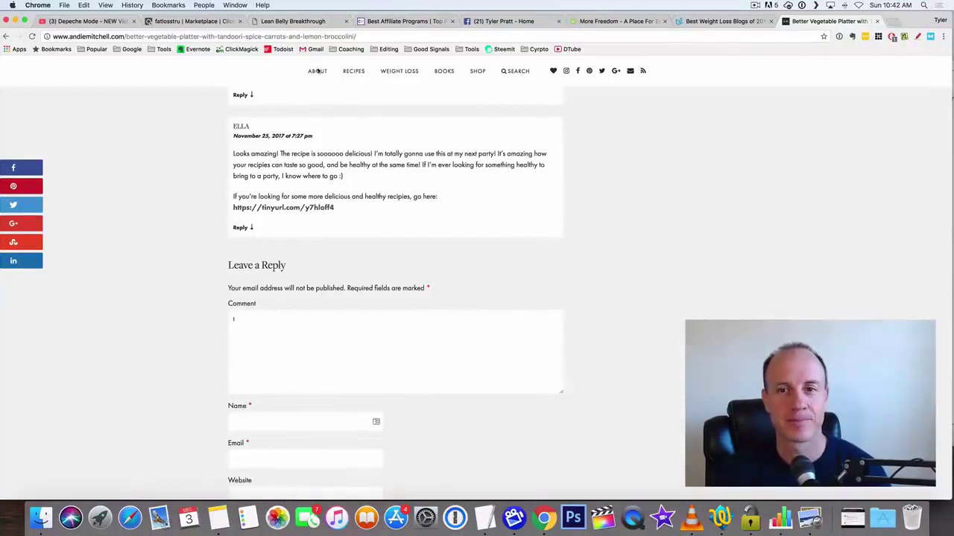
- Replace the reply comment's text with the opening line "Look amazing, I really like the foods here,"
{"action": "left_click", "coordinate": [241, 321]}
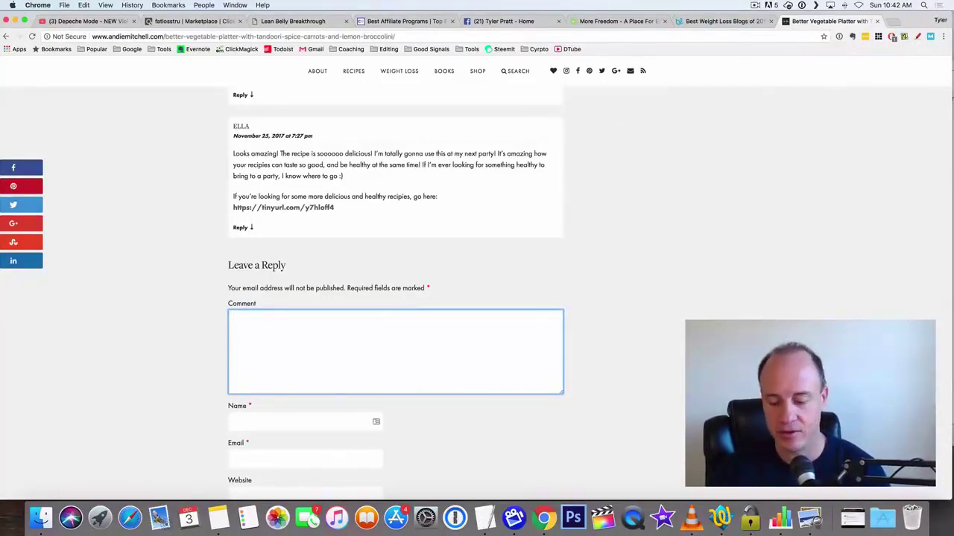
{"action": "type", "text": "Look amazing, I really like th"}
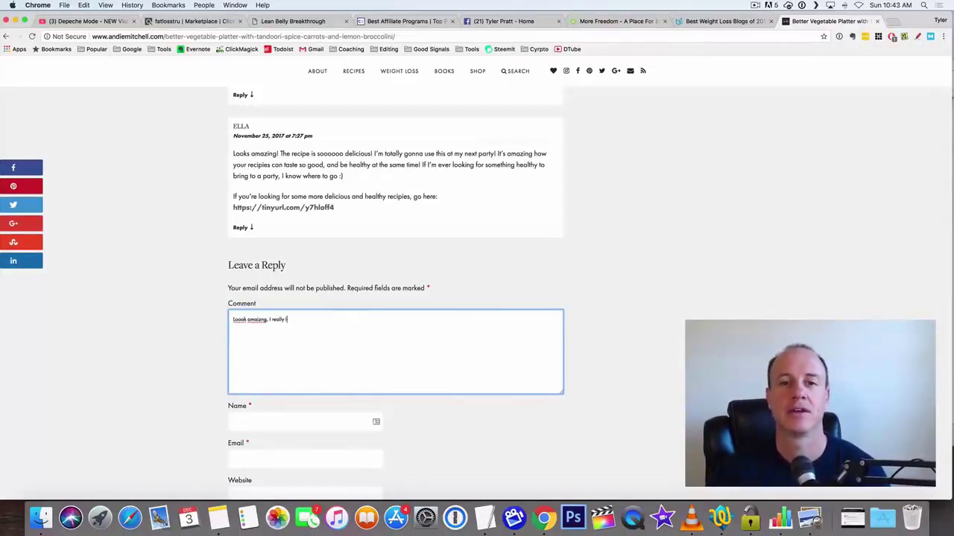
{"action": "type", "text": "e good"}
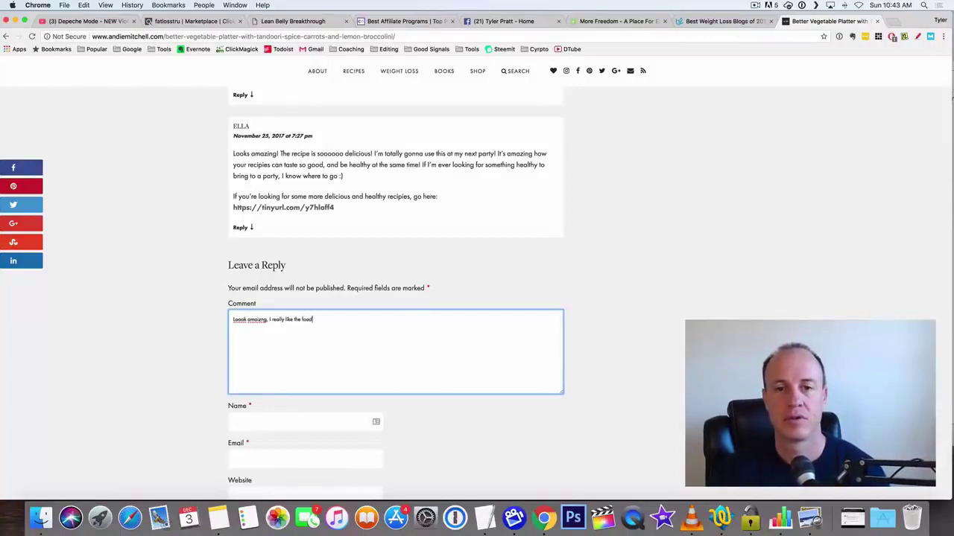
{"action": "type", "text": "s here,"}
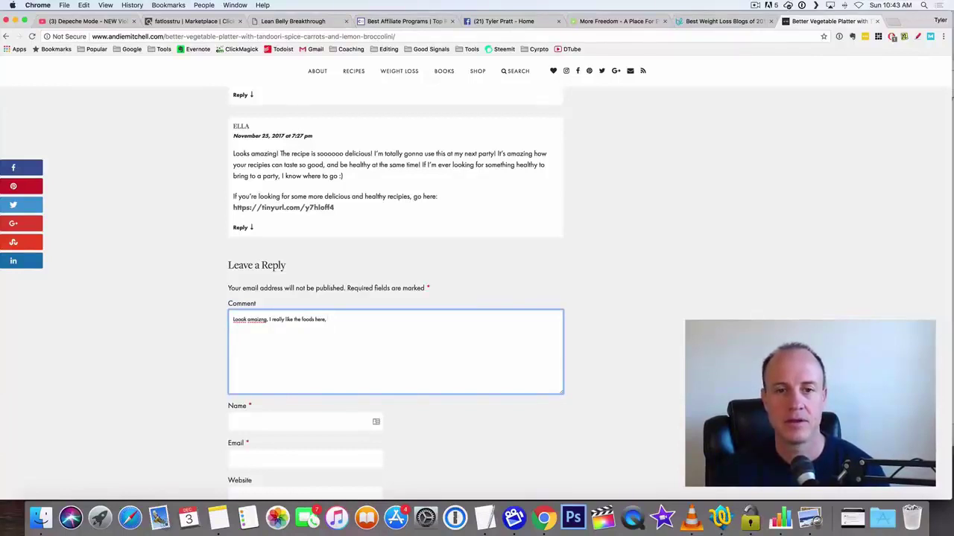
- Correct the two misspelled words at the start of the comment to "Look" and "amazing"
{"action": "right_click", "coordinate": [236, 319]}
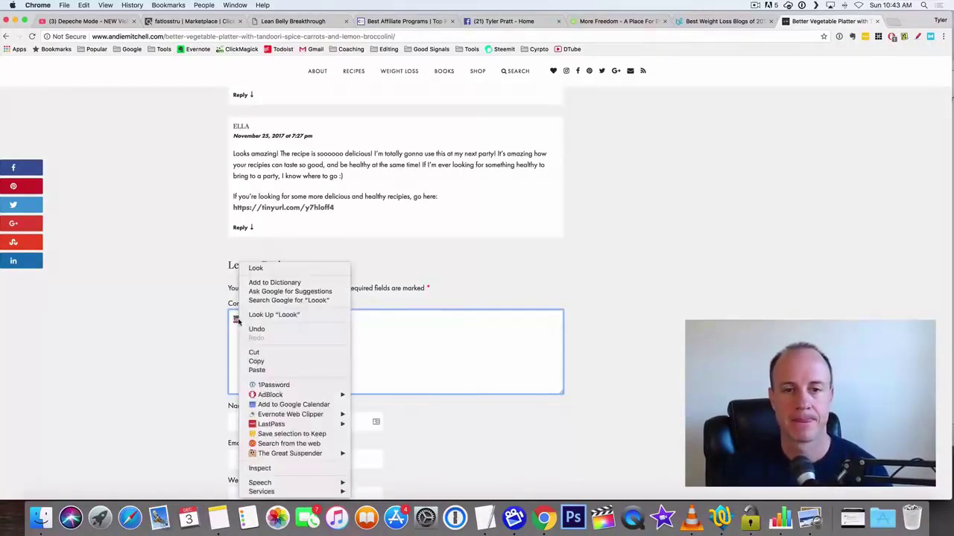
{"action": "left_click", "coordinate": [255, 268]}
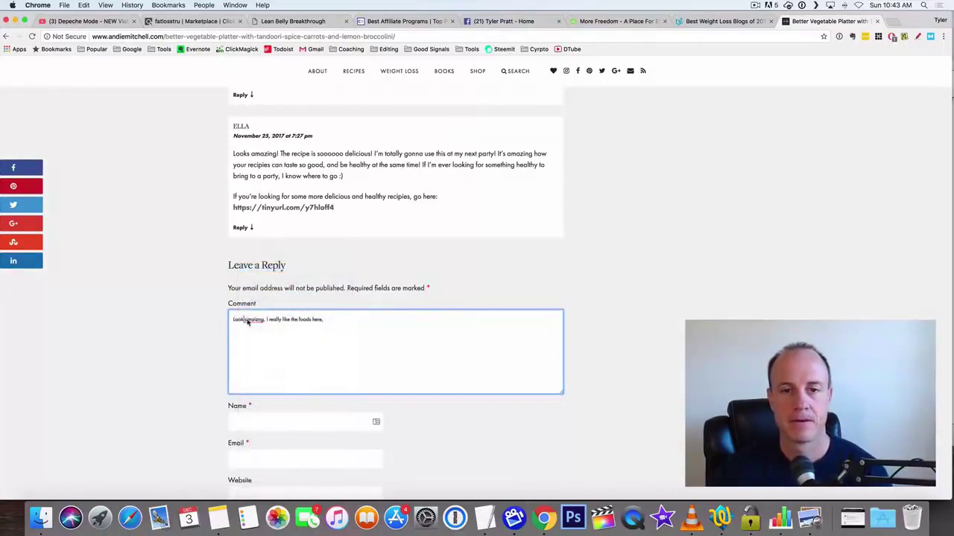
{"action": "right_click", "coordinate": [248, 321]}
{"action": "left_click", "coordinate": [269, 270]}
{"action": "left_click", "coordinate": [339, 322]}
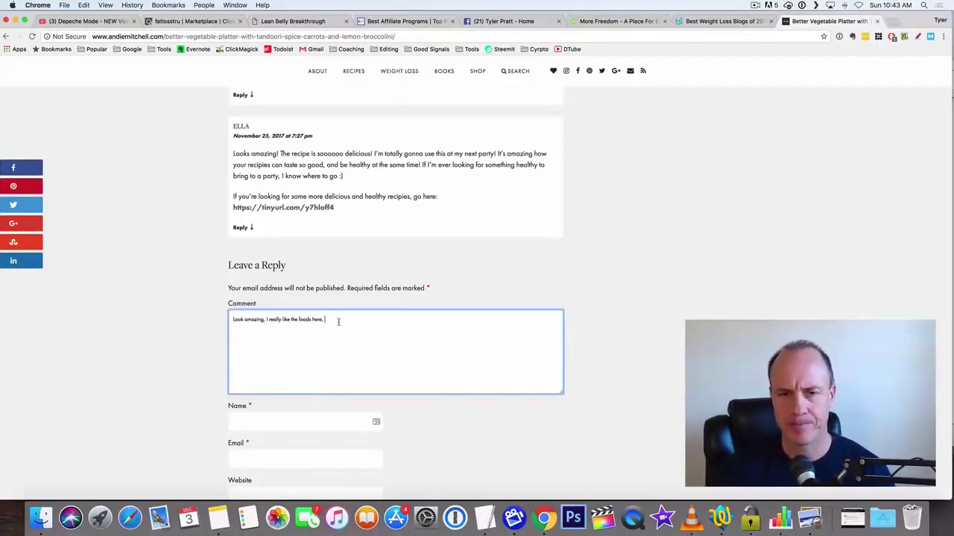
{"action": "key", "text": "Return"}
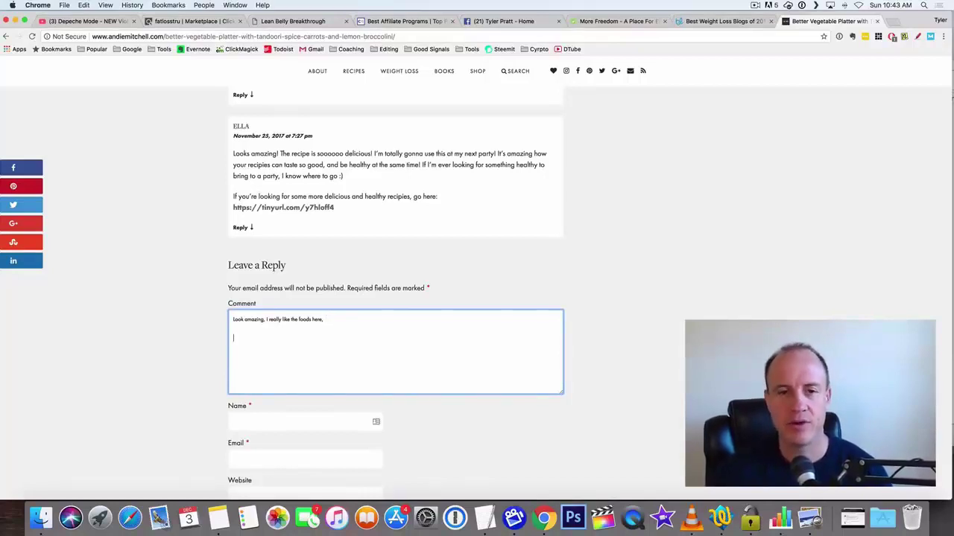
{"action": "type", "text": "If you"}
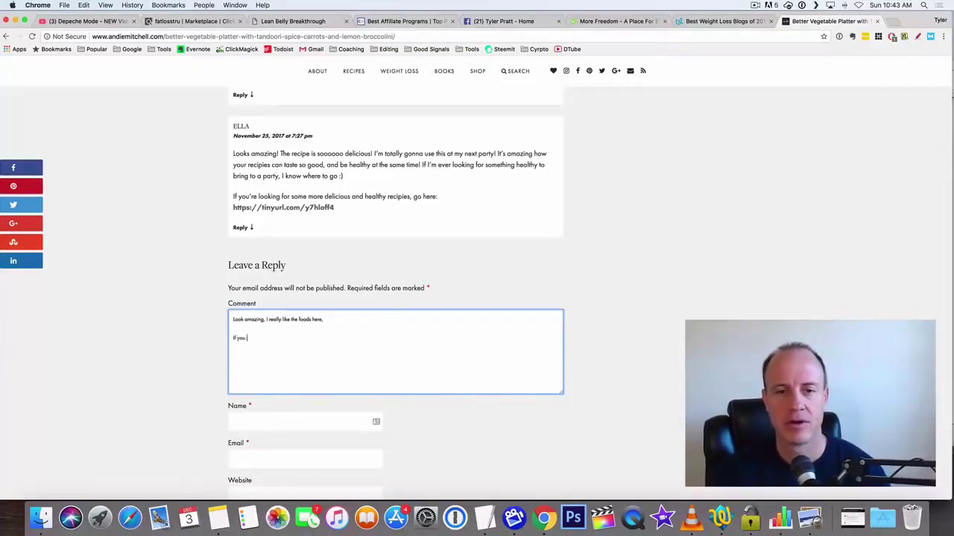
{"action": "type", "text": "r looking for a"}
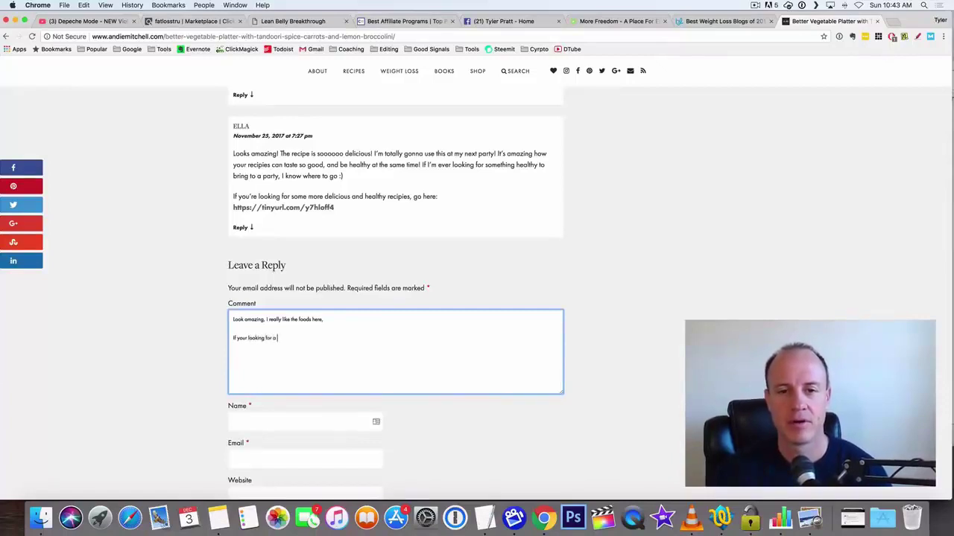
{"action": "type", "text": " cool way to drop some weight"}
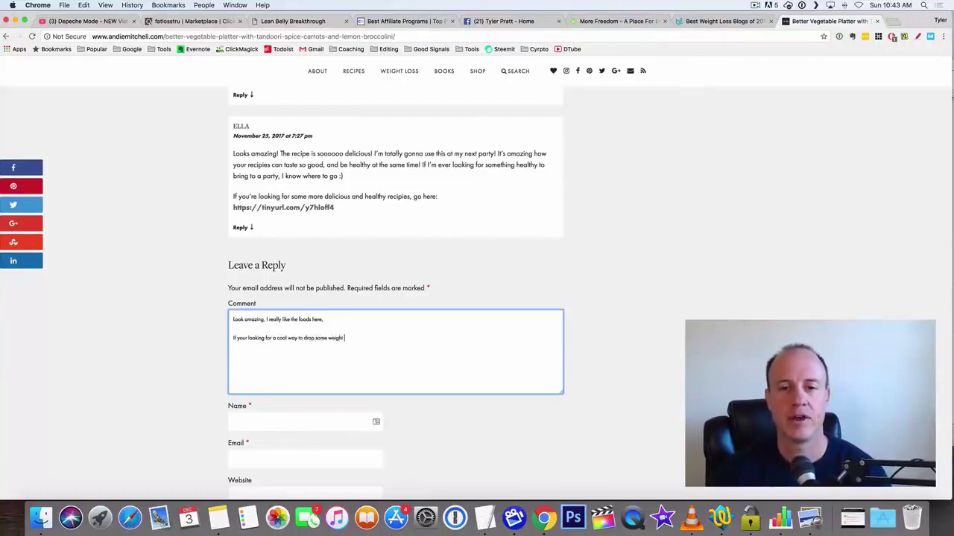
{"action": "type", "text": " lick here"}
{"action": "key", "text": "Return"}
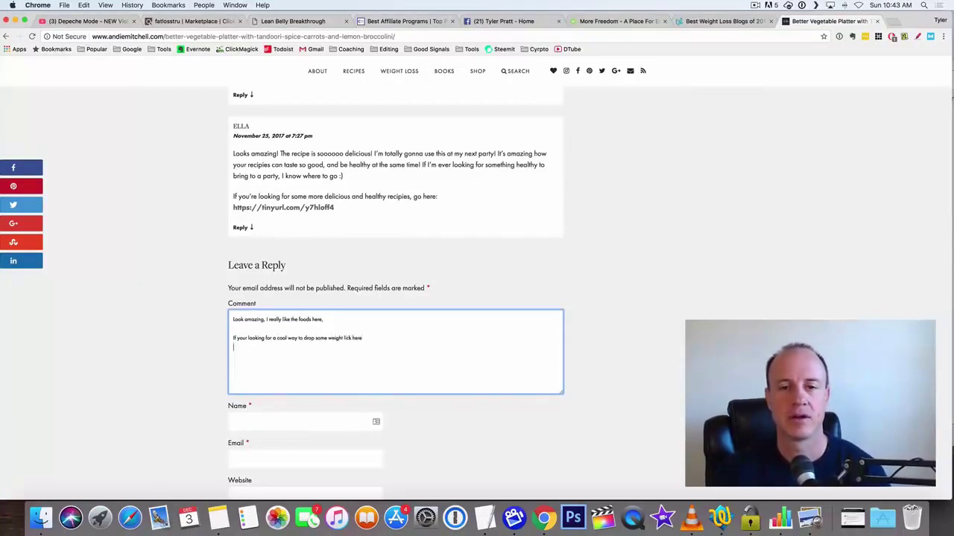
{"action": "type", "text": "https://goo.gl/yYyuFX"}
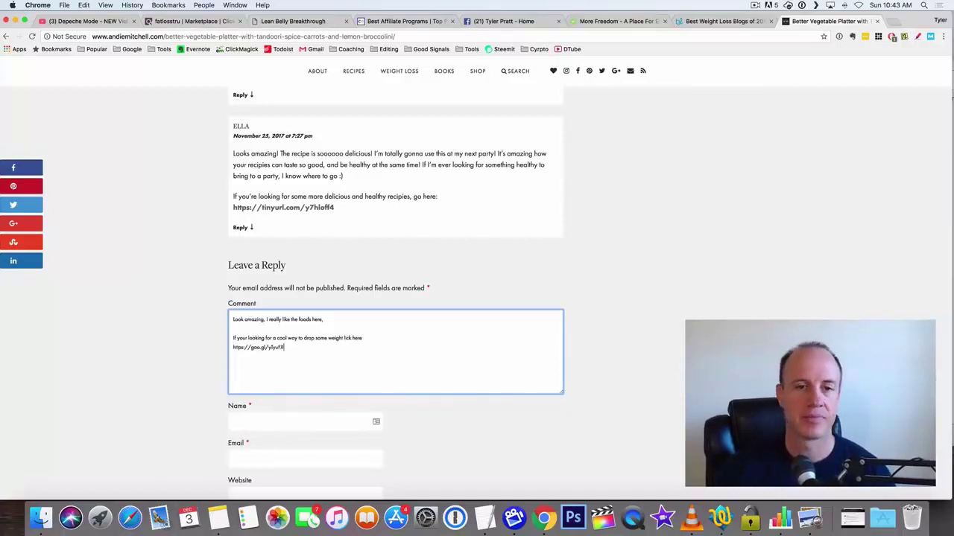
{"action": "scroll", "coordinate": [215, 335], "scroll_direction": "down", "scroll_amount": 1}
{"action": "scroll", "coordinate": [218, 387], "scroll_direction": "down", "scroll_amount": 1}
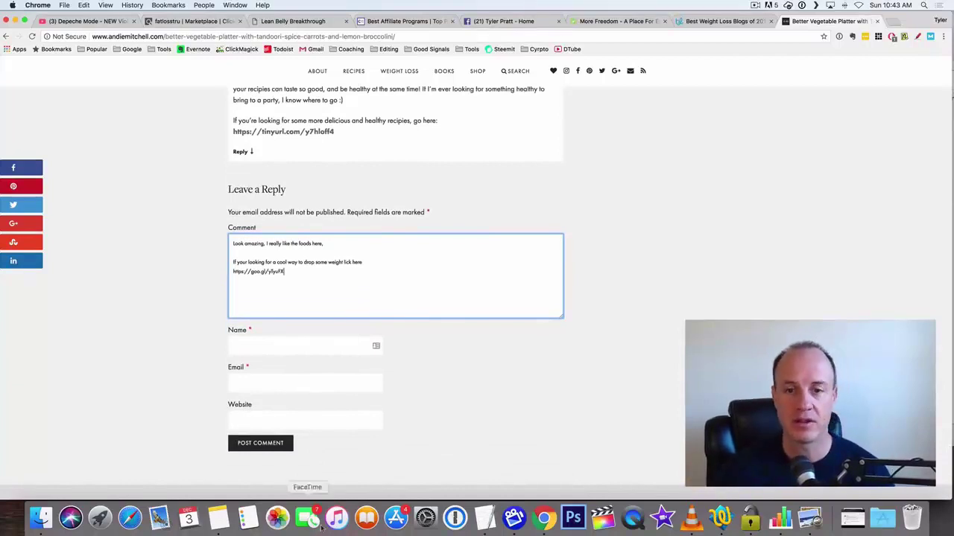
{"action": "left_click", "coordinate": [485, 519]}
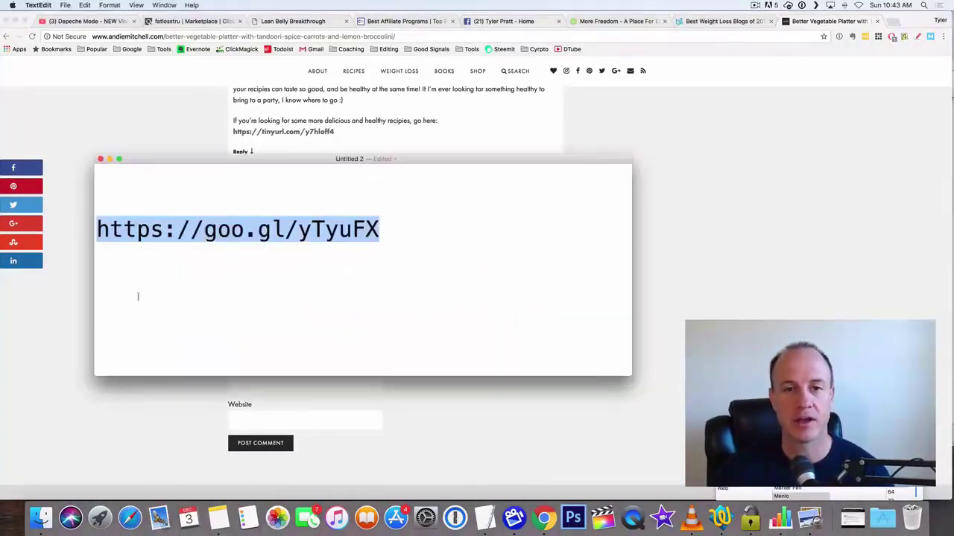
{"action": "left_click", "coordinate": [53, 377]}
{"action": "left_click", "coordinate": [252, 417]}
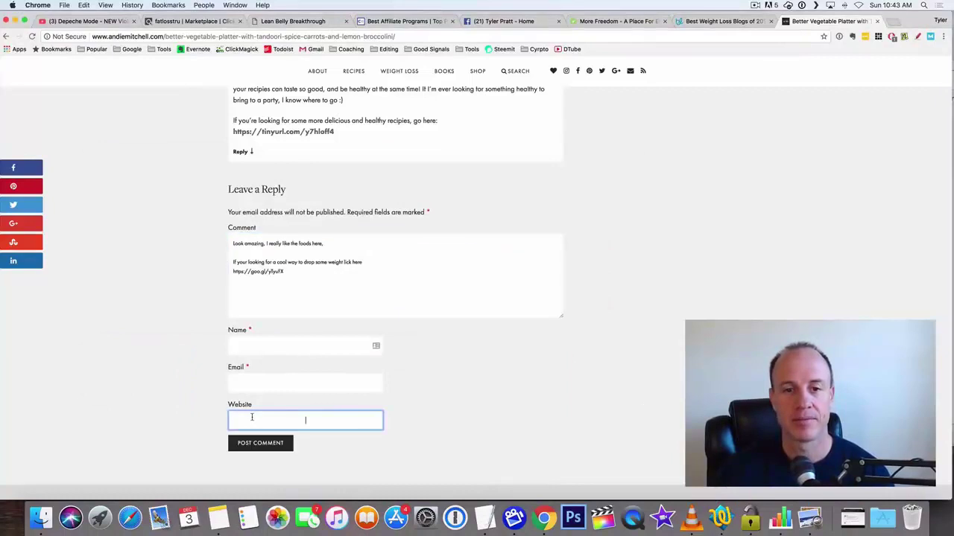
{"action": "type", "text": "https://goo.gl/yTyuFX"}
{"action": "left_click", "coordinate": [281, 345]}
{"action": "scroll", "coordinate": [148, 288], "scroll_direction": "up", "scroll_amount": 1}
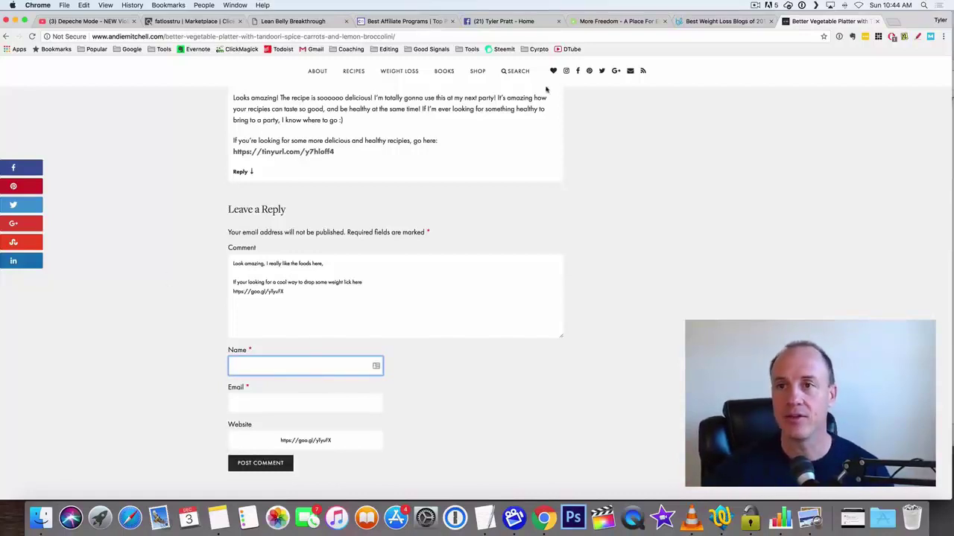
- Revisit the Healthline list of weight loss blogs, and search Google for "google alerts" in a new tab
{"action": "left_click", "coordinate": [711, 21]}
{"action": "scroll", "coordinate": [64, 173], "scroll_direction": "up", "scroll_amount": 3}
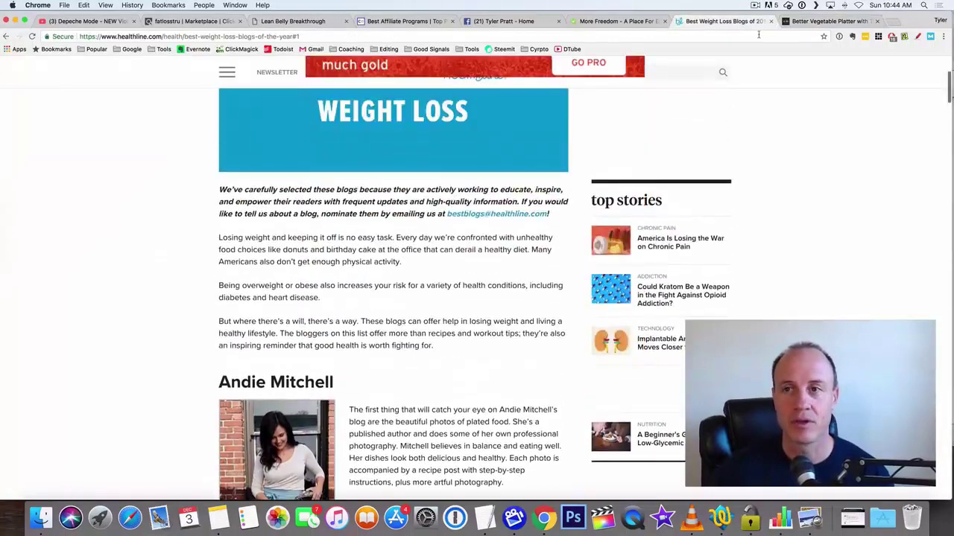
{"action": "left_click", "coordinate": [898, 23]}
{"action": "type", "text": "google.com"}
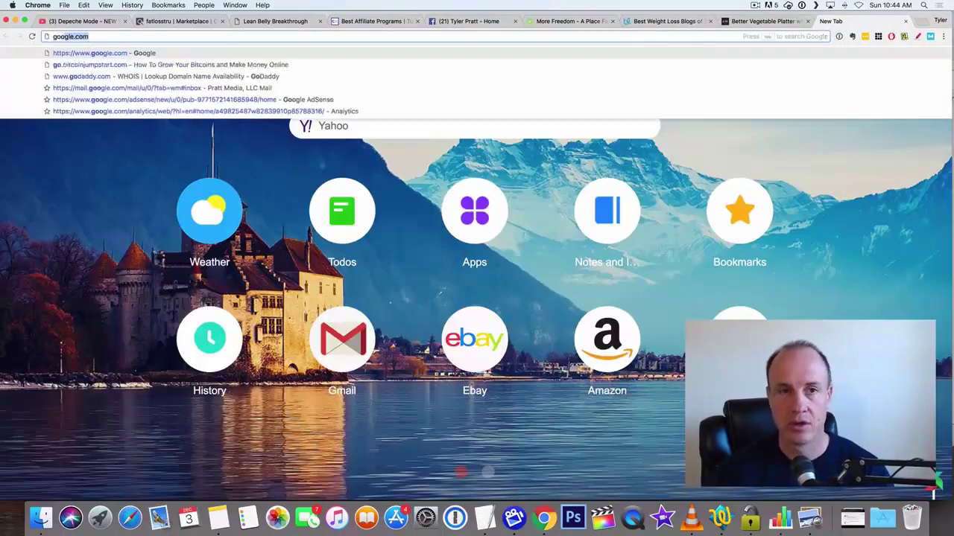
{"action": "key", "text": "Return"}
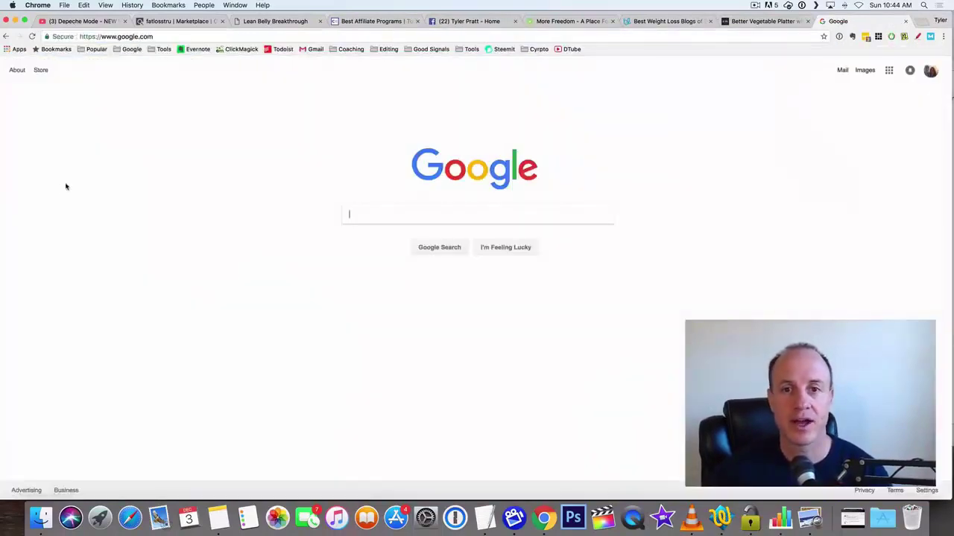
{"action": "left_click", "coordinate": [368, 216]}
{"action": "type", "text": "go"}
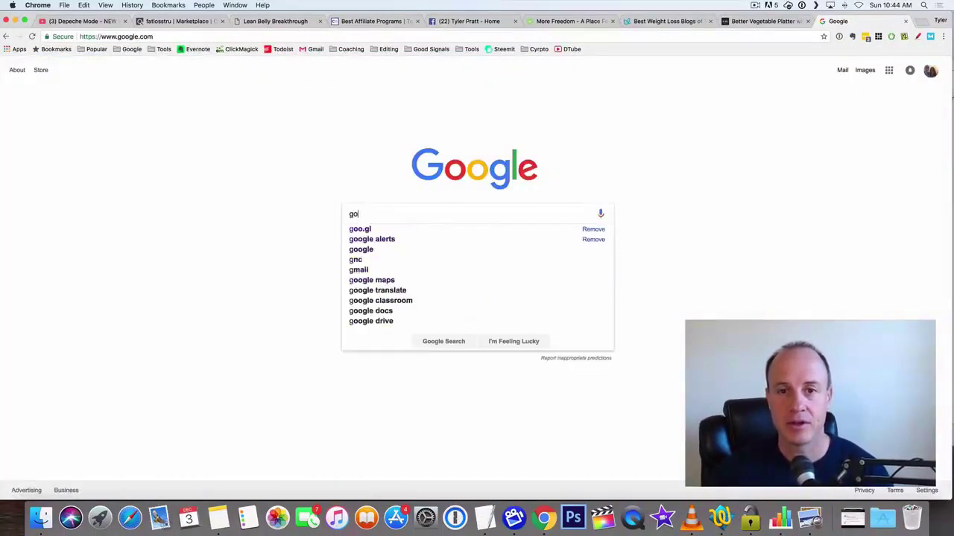
{"action": "type", "text": "ogle alerts"}
{"action": "key", "text": "Return"}
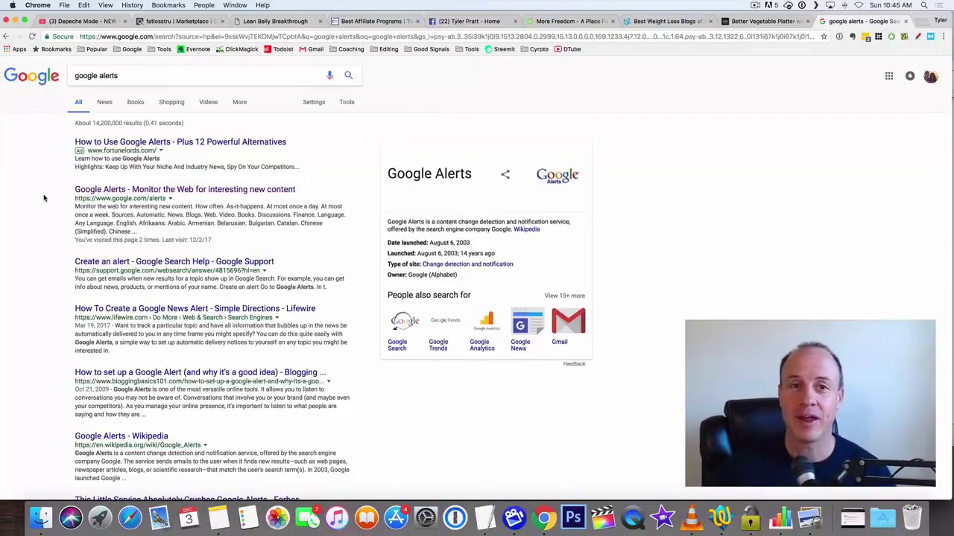
- Open the Google Alerts site from the results and create an alert for "weight loss"
{"action": "left_click", "coordinate": [176, 190]}
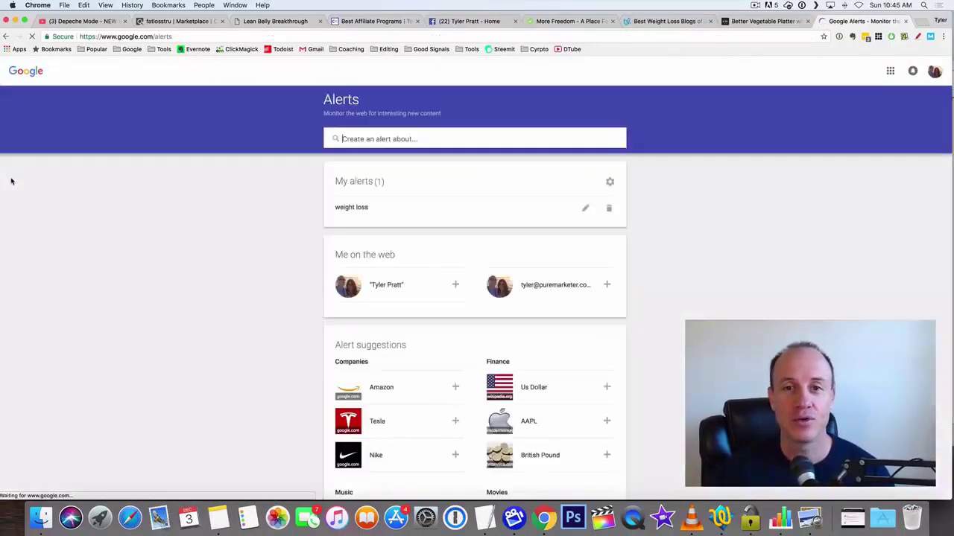
{"action": "type", "text": "weight loss"}
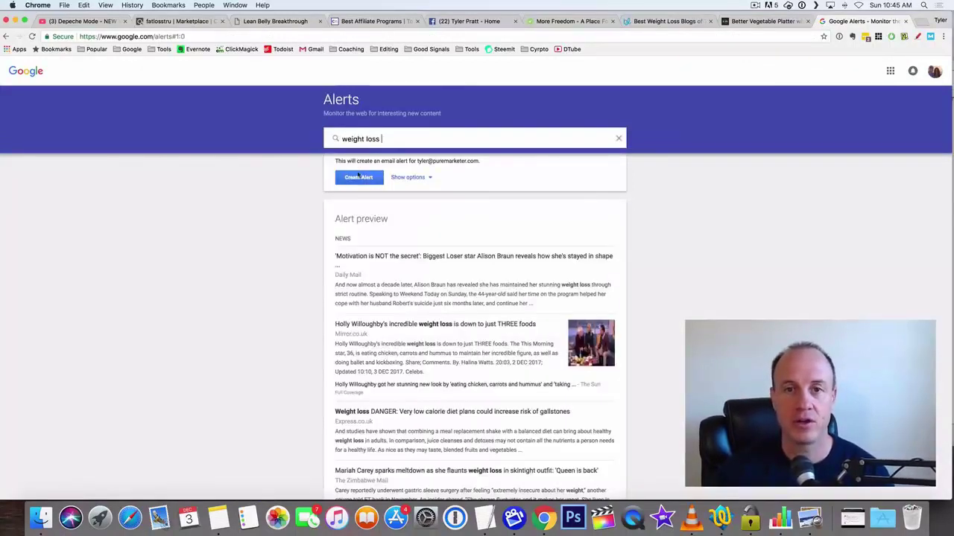
{"action": "left_click", "coordinate": [358, 178]}
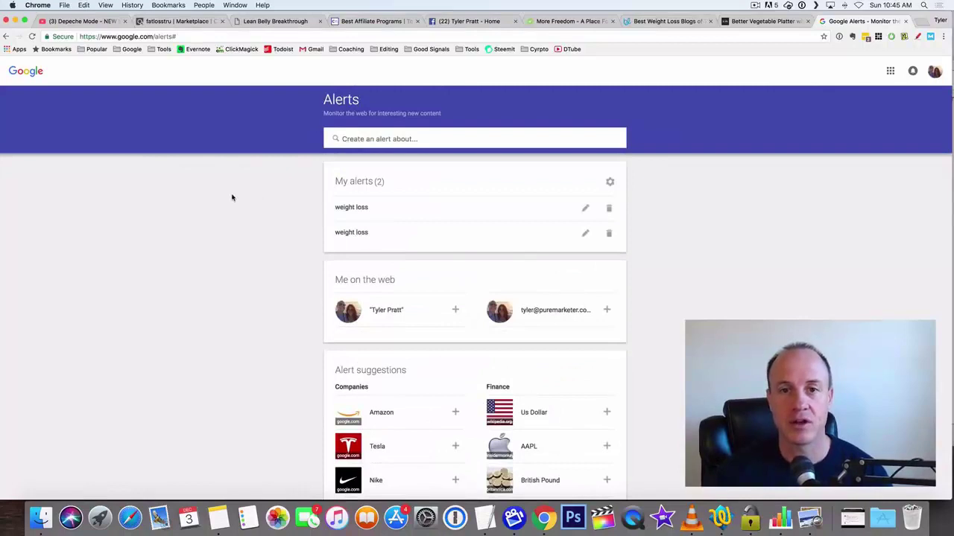
- Open the first "weight loss" alert for editing and review its options and news preview
{"action": "left_click", "coordinate": [585, 208]}
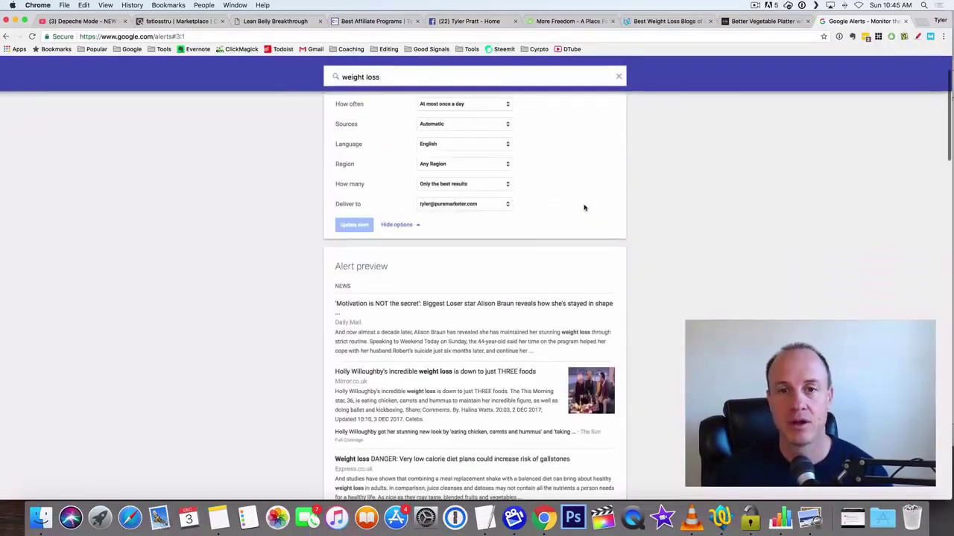
{"action": "scroll", "coordinate": [249, 258], "scroll_direction": "up", "scroll_amount": 1}
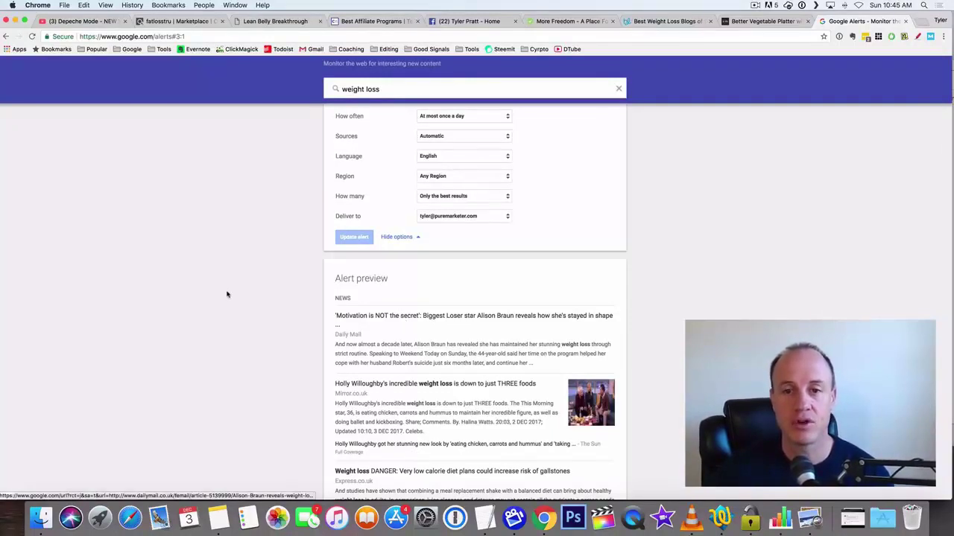
{"action": "scroll", "coordinate": [468, 274], "scroll_direction": "down", "scroll_amount": 2}
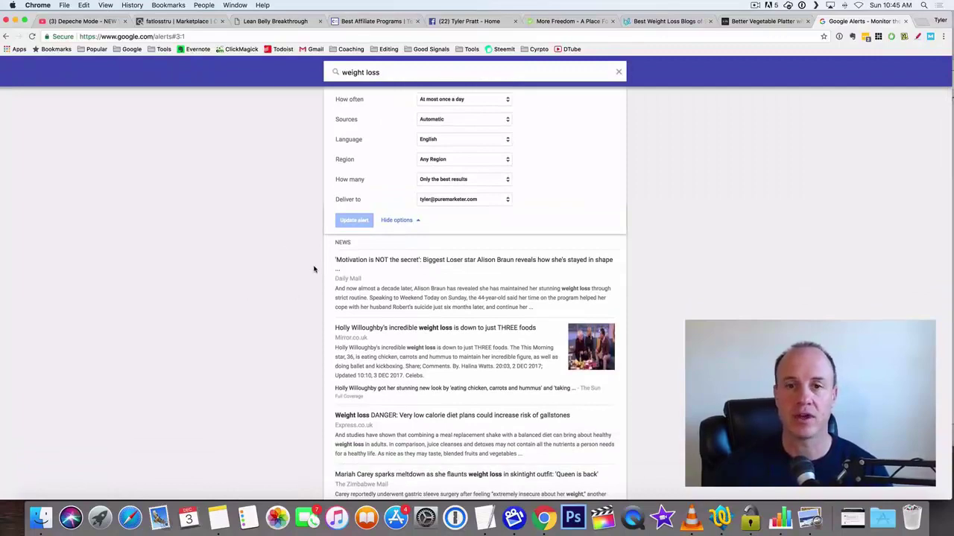
- Open the Daily Mail "Motivation is NOT the secret" article, examine its reader comments and comment form, and close the article
{"action": "left_click", "coordinate": [471, 261]}
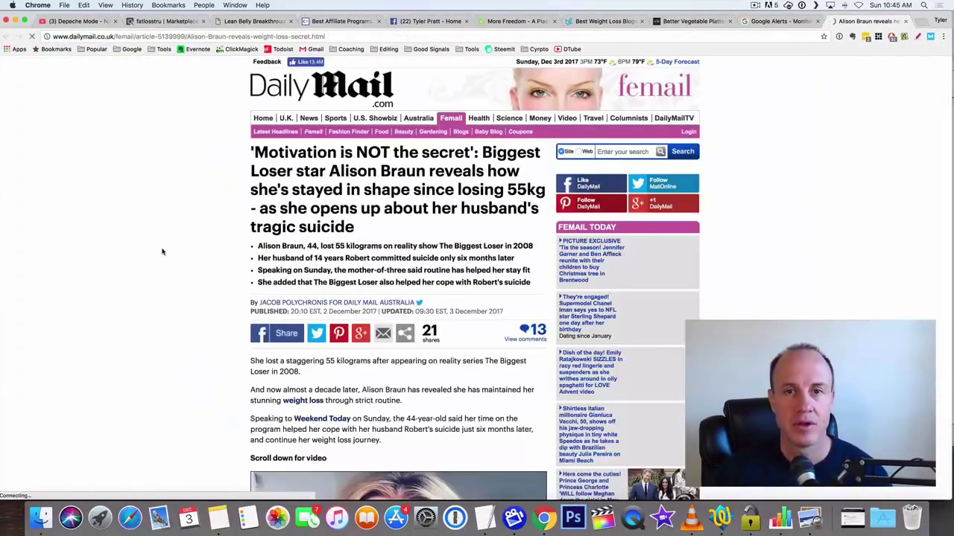
{"action": "scroll", "coordinate": [172, 239], "scroll_direction": "down", "scroll_amount": 5}
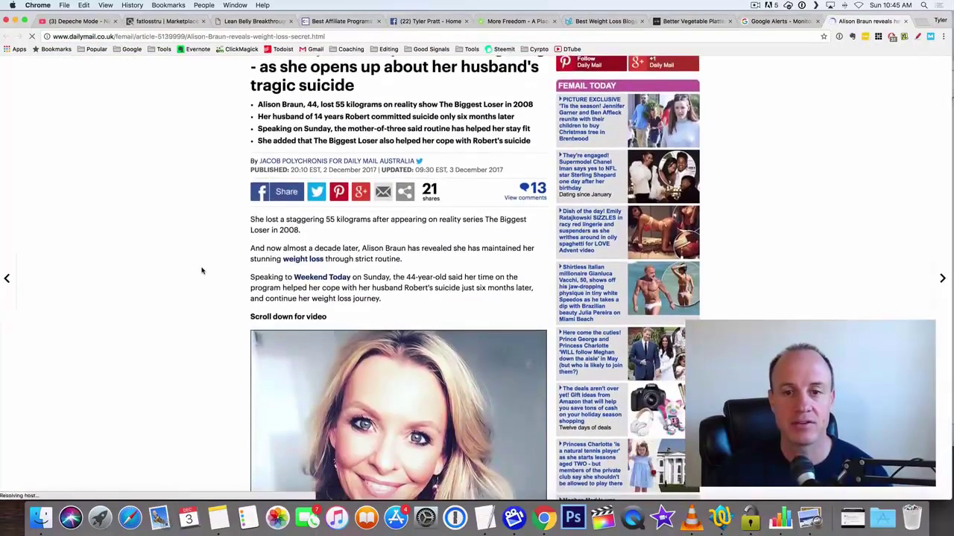
{"action": "scroll", "coordinate": [201, 270], "scroll_direction": "down", "scroll_amount": 20}
{"action": "scroll", "coordinate": [219, 260], "scroll_direction": "down", "scroll_amount": 15}
{"action": "scroll", "coordinate": [219, 260], "scroll_direction": "down", "scroll_amount": 20}
{"action": "scroll", "coordinate": [219, 261], "scroll_direction": "up", "scroll_amount": 12}
{"action": "scroll", "coordinate": [219, 261], "scroll_direction": "down", "scroll_amount": 9}
{"action": "scroll", "coordinate": [219, 261], "scroll_direction": "up", "scroll_amount": 2}
{"action": "scroll", "coordinate": [219, 261], "scroll_direction": "up", "scroll_amount": 10}
{"action": "scroll", "coordinate": [215, 259], "scroll_direction": "up", "scroll_amount": 4}
{"action": "scroll", "coordinate": [215, 259], "scroll_direction": "down", "scroll_amount": 3}
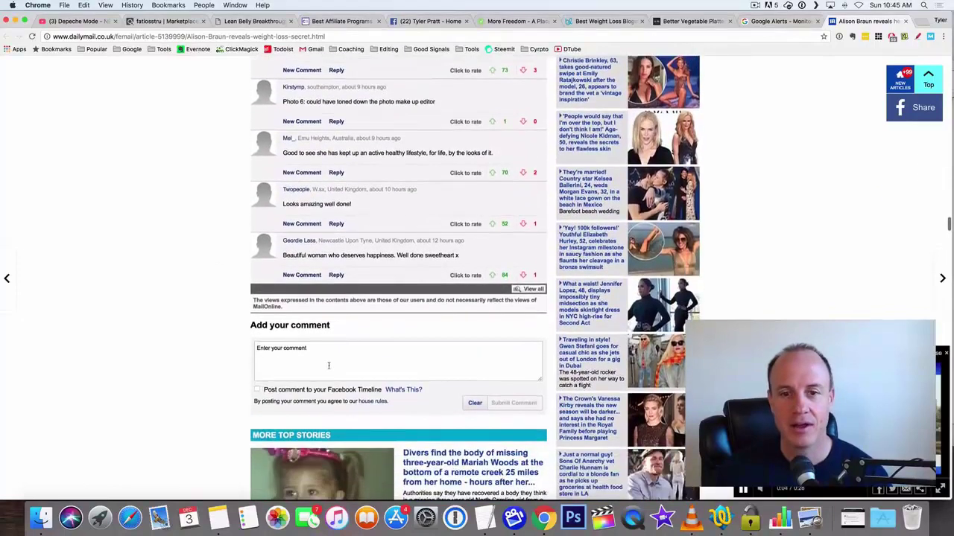
{"action": "left_click", "coordinate": [277, 353]}
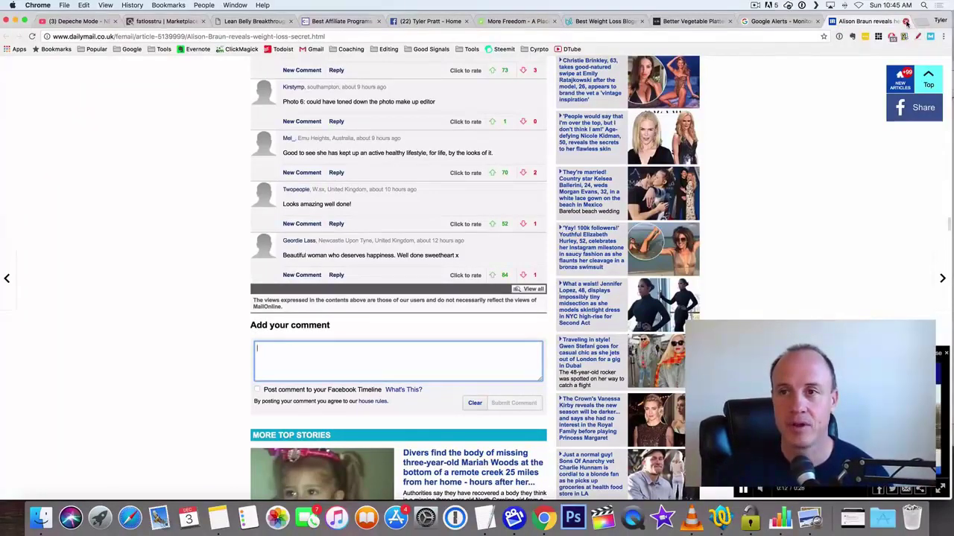
{"action": "left_click", "coordinate": [906, 22]}
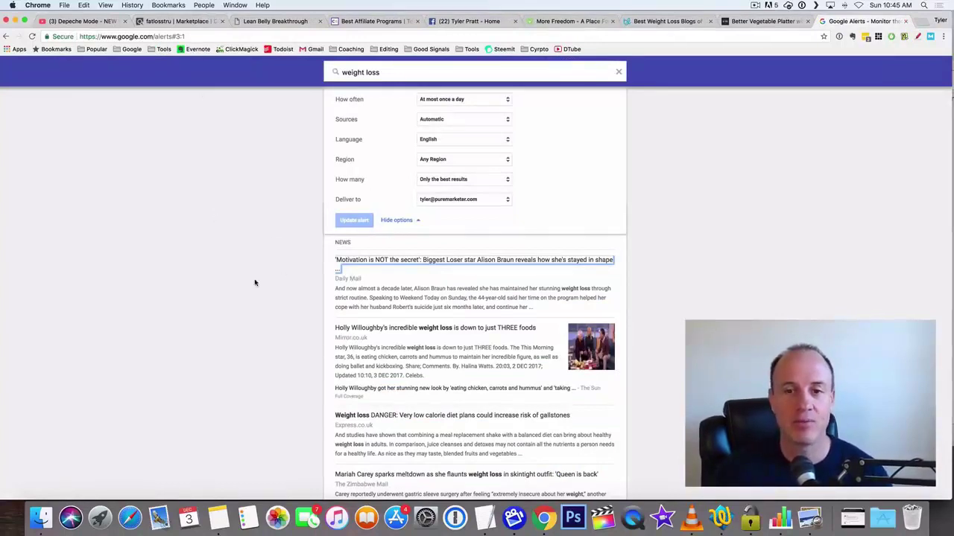
- Look over the alert preview's news stories, and review the vegetable platter post from its comments up to its title
{"action": "scroll", "coordinate": [254, 282], "scroll_direction": "down", "scroll_amount": 3}
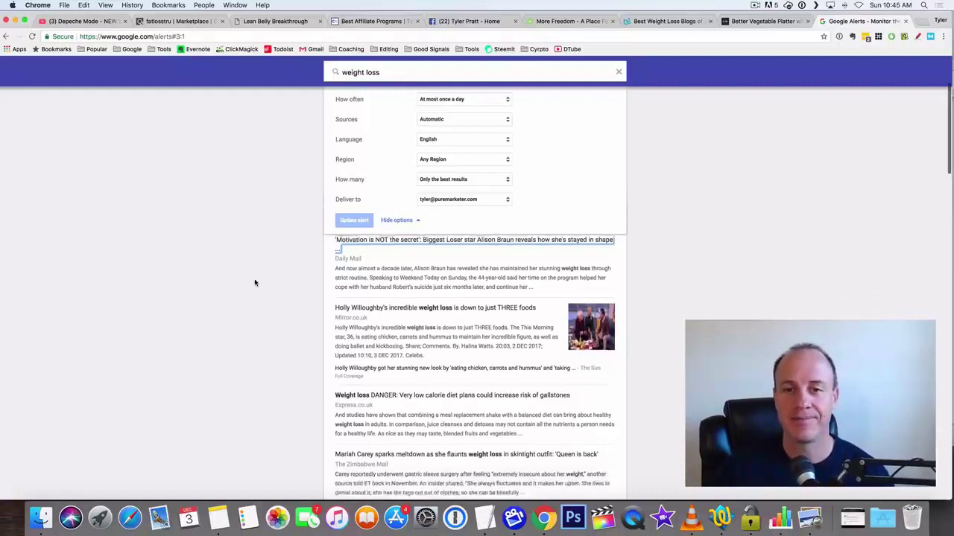
{"action": "scroll", "coordinate": [254, 283], "scroll_direction": "up", "scroll_amount": 1}
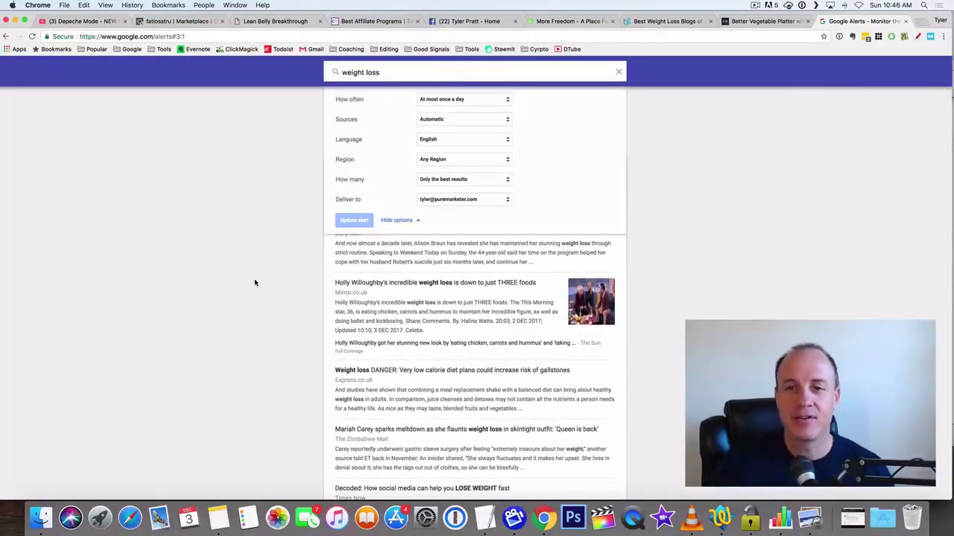
{"action": "left_click", "coordinate": [764, 21]}
{"action": "scroll", "coordinate": [157, 206], "scroll_direction": "up", "scroll_amount": 20}
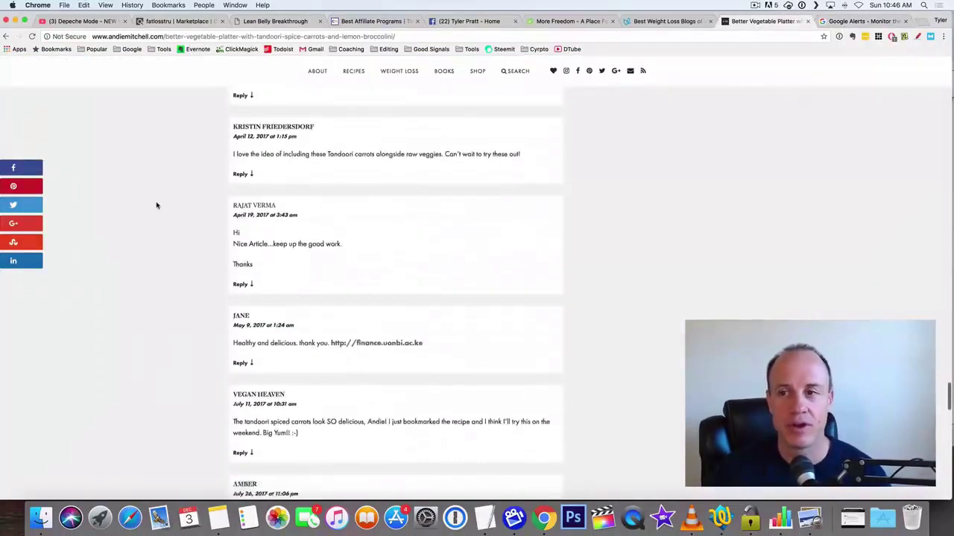
{"action": "scroll", "coordinate": [157, 205], "scroll_direction": "up", "scroll_amount": 20}
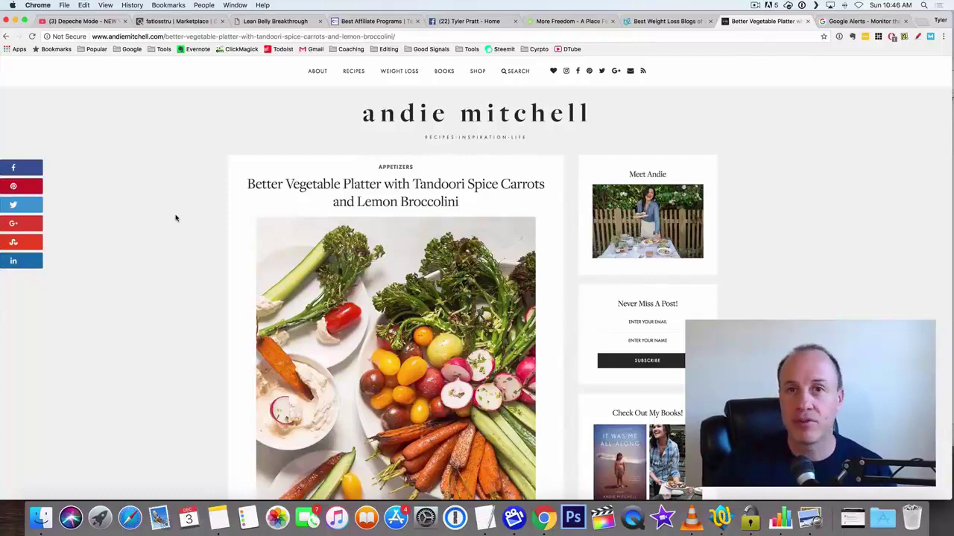
- Try "weight loss blogs" as the query in Google Alerts and look over its preview results
{"action": "left_click", "coordinate": [860, 21]}
{"action": "scroll", "coordinate": [206, 201], "scroll_direction": "up", "scroll_amount": 4}
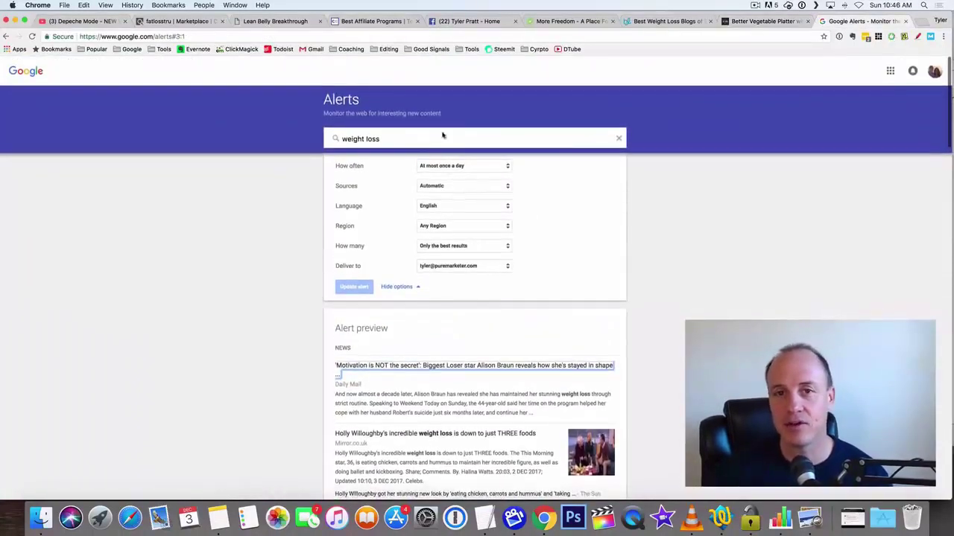
{"action": "type", "text": "blogs"}
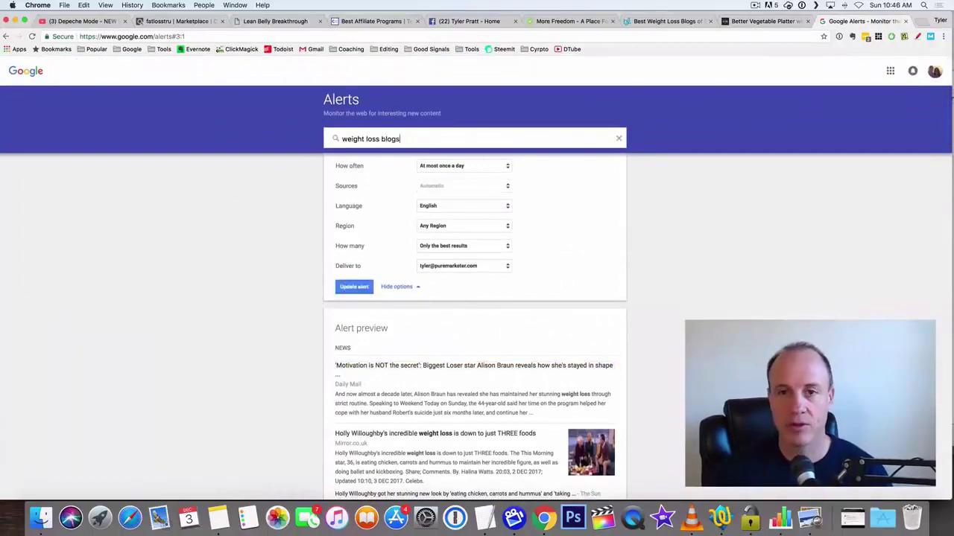
{"action": "scroll", "coordinate": [230, 234], "scroll_direction": "down", "scroll_amount": 2}
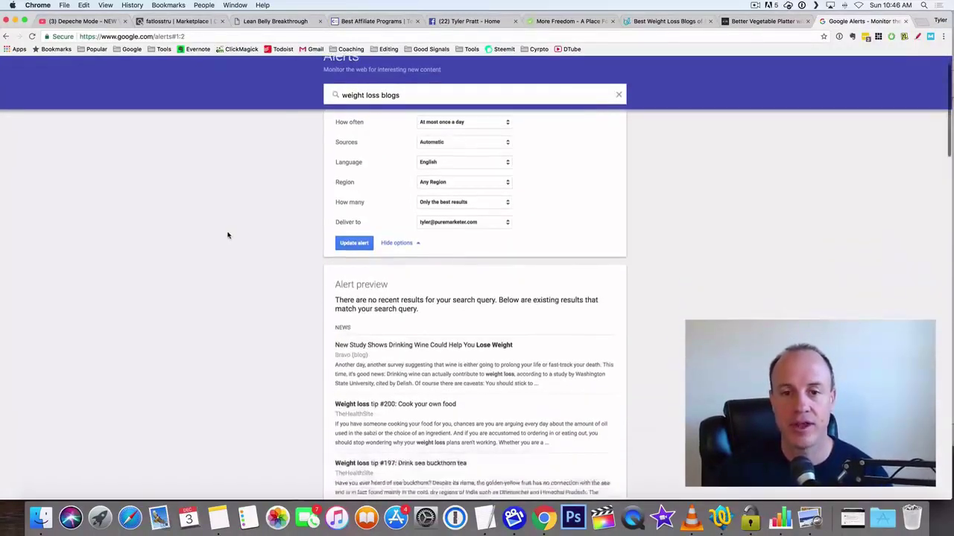
{"action": "scroll", "coordinate": [229, 234], "scroll_direction": "up", "scroll_amount": 2}
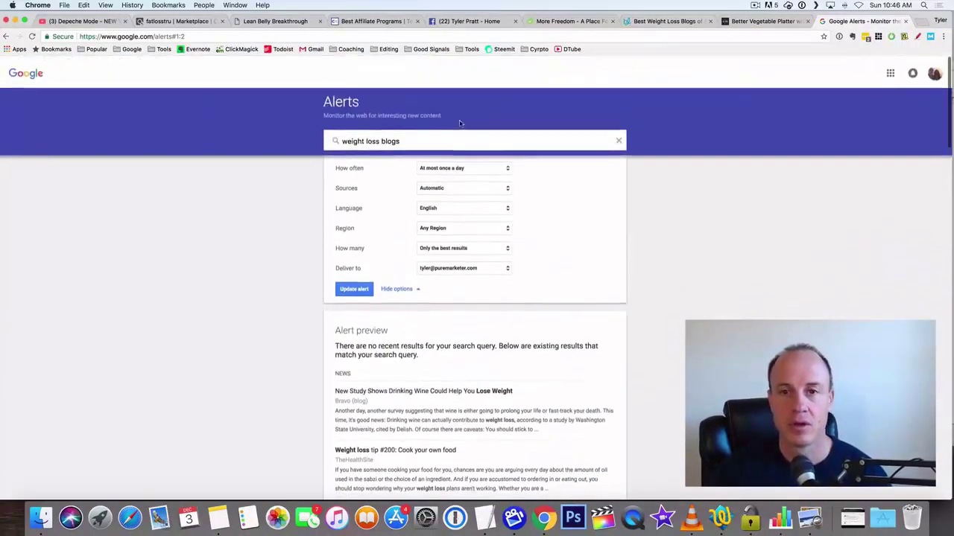
- Replace the last word of the alert query so that it reads "weight loss tips"
{"action": "left_click_drag", "start_coordinate": [382, 139], "coordinate": [468, 139]}
{"action": "key", "text": "BackSpace"}
{"action": "type", "text": "tips"}
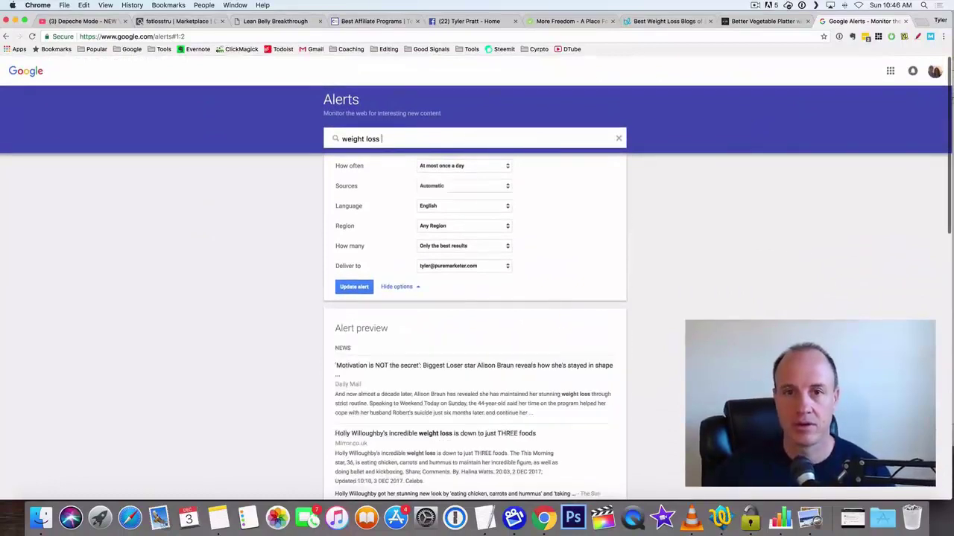
{"action": "key", "text": "BackSpace"}
{"action": "key", "text": "BackSpace"}
{"action": "key", "text": "BackSpace"}
{"action": "type", "text": "ps"}
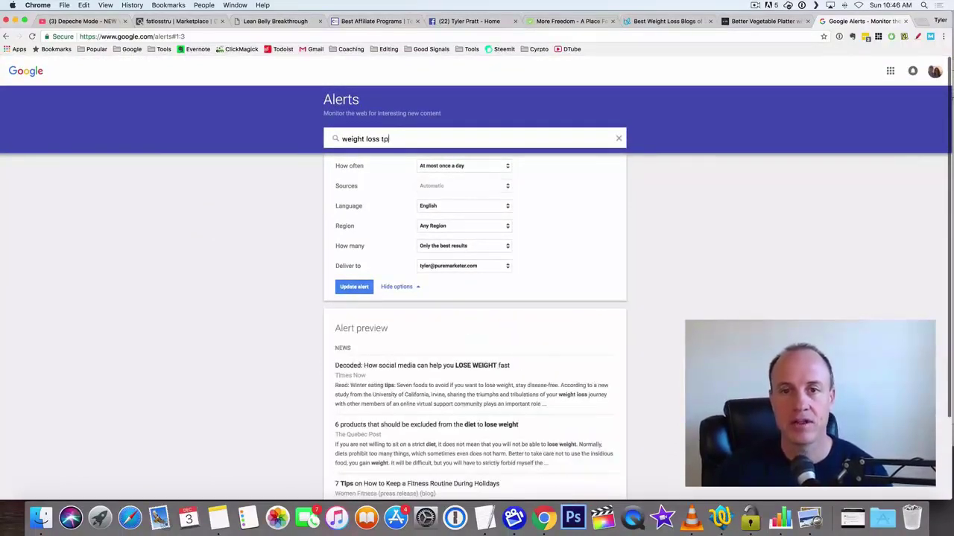
{"action": "key", "text": "BackSpace"}
{"action": "key", "text": "BackSpace"}
{"action": "type", "text": "ips"}
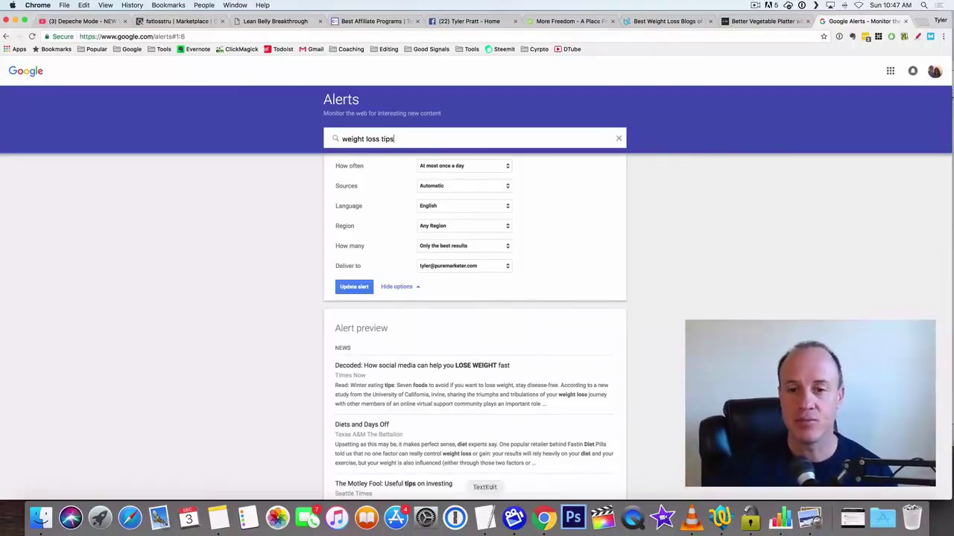
- Switch to TextEdit to view the short goo.gl link, and return to the Google Alerts page
{"action": "left_click", "coordinate": [484, 517]}
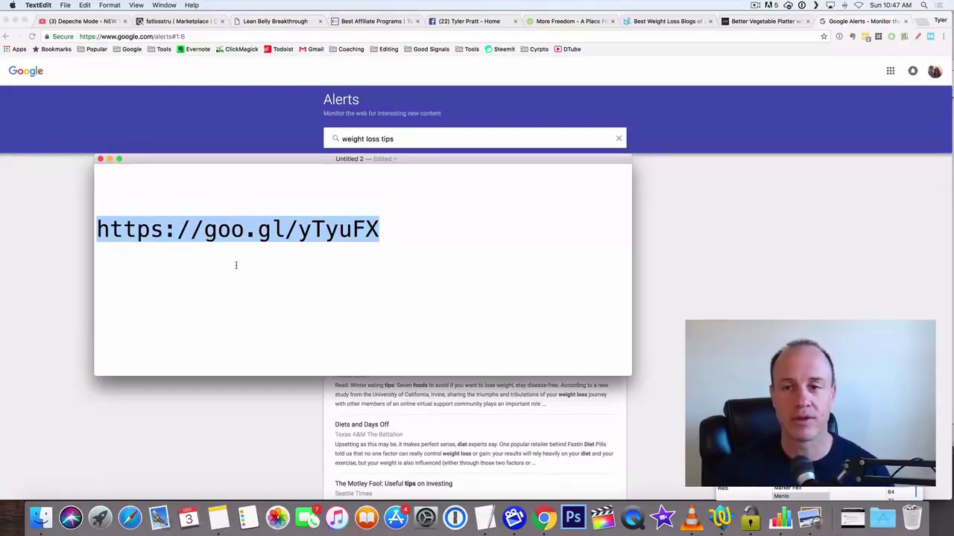
{"action": "left_click", "coordinate": [704, 205]}
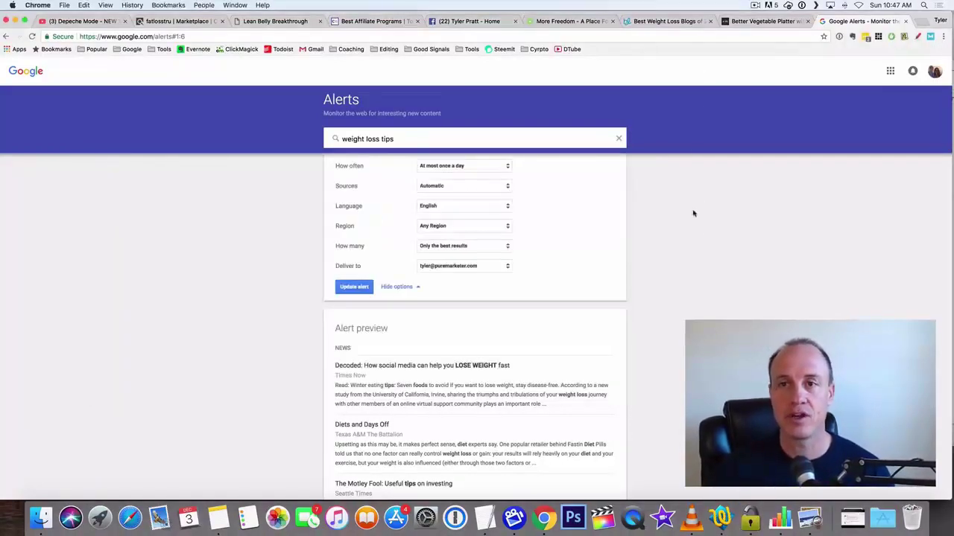